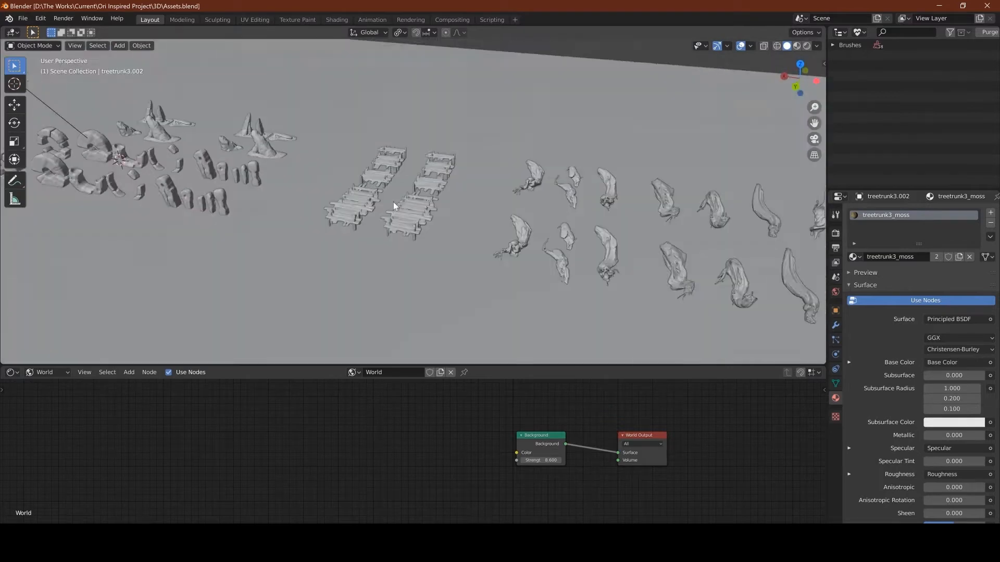
Step: Look over the rock, bridge and tree-trunk assets in Assets.blend, then switch to the Model_v03.blend window
middle_drag(394, 207, 402, 208)
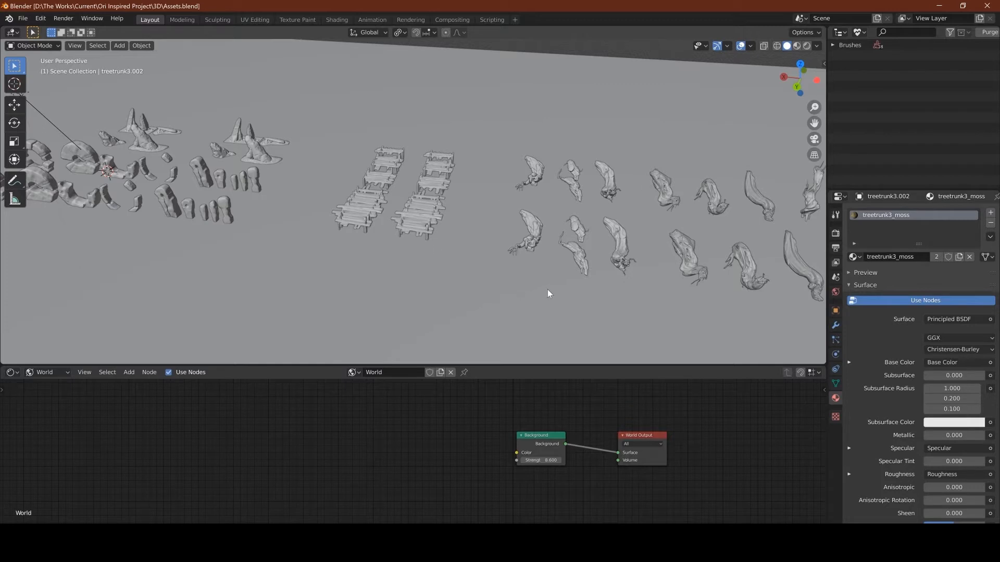
middle_drag(378, 272, 429, 284)
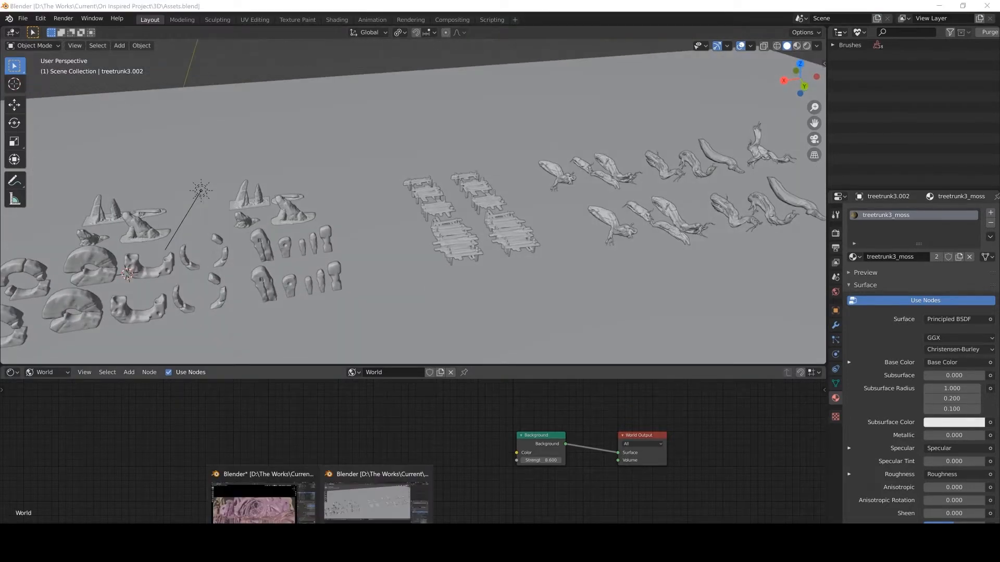
click(382, 471)
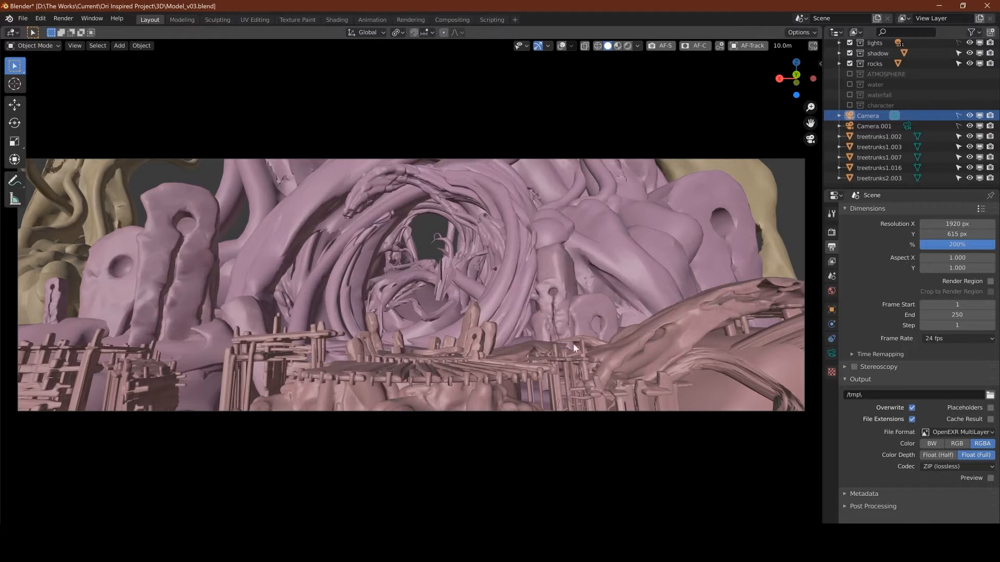
Step: Leave the camera view and examine the scene's depth layers from several angles, including an axis-aligned side view
key(KP_0)
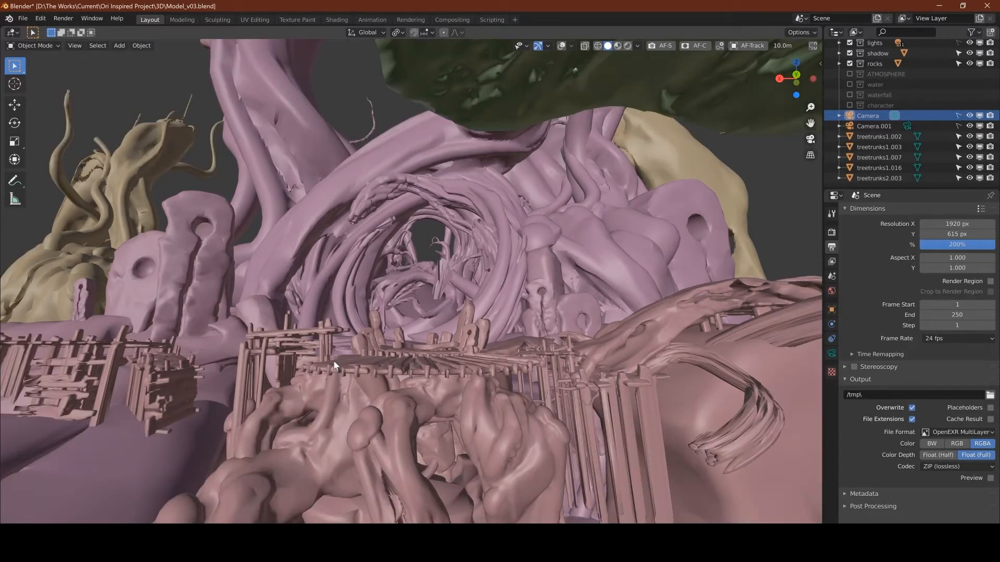
mouse_move(414, 301)
middle_down()
mouse_move(457, 348)
mouse_move(548, 383)
mouse_move(526, 378)
mouse_move(491, 323)
mouse_move(504, 379)
mouse_move(429, 353)
mouse_move(517, 357)
middle_up()
scroll(522, 356, down, 8)
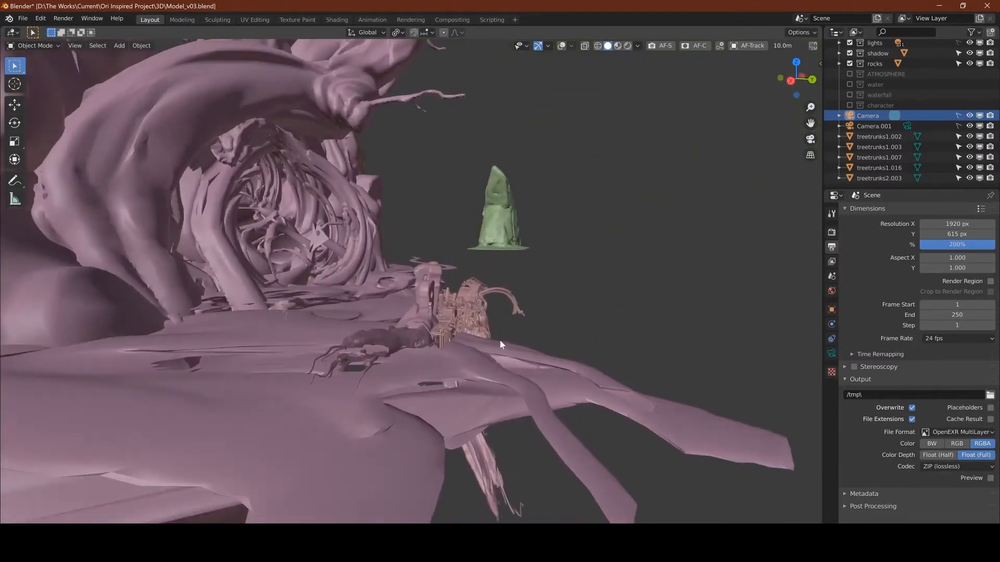
mouse_move(488, 327)
middle_down()
mouse_move(382, 333)
mouse_move(449, 333)
middle_up()
scroll(383, 333, up, 4)
middle_drag(347, 333, 430, 326)
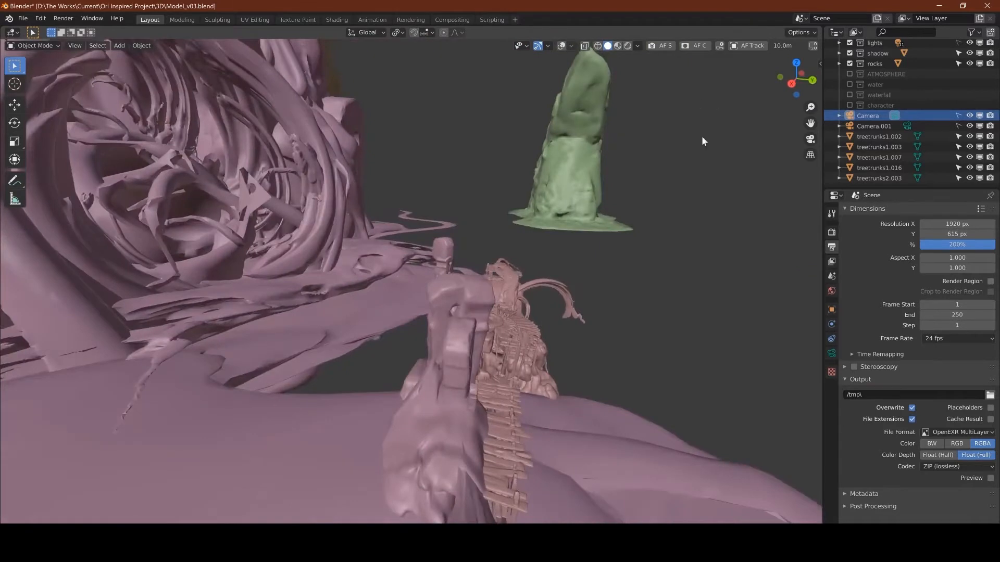
middle_drag(620, 268, 440, 281)
click(780, 82)
scroll(394, 329, up, 4)
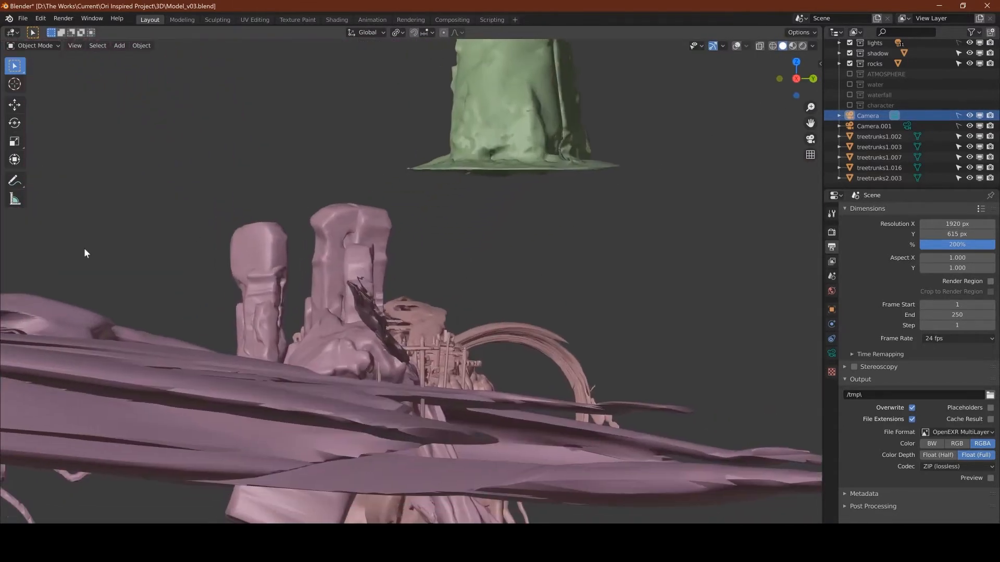
shift+middle_drag(445, 318, 366, 319)
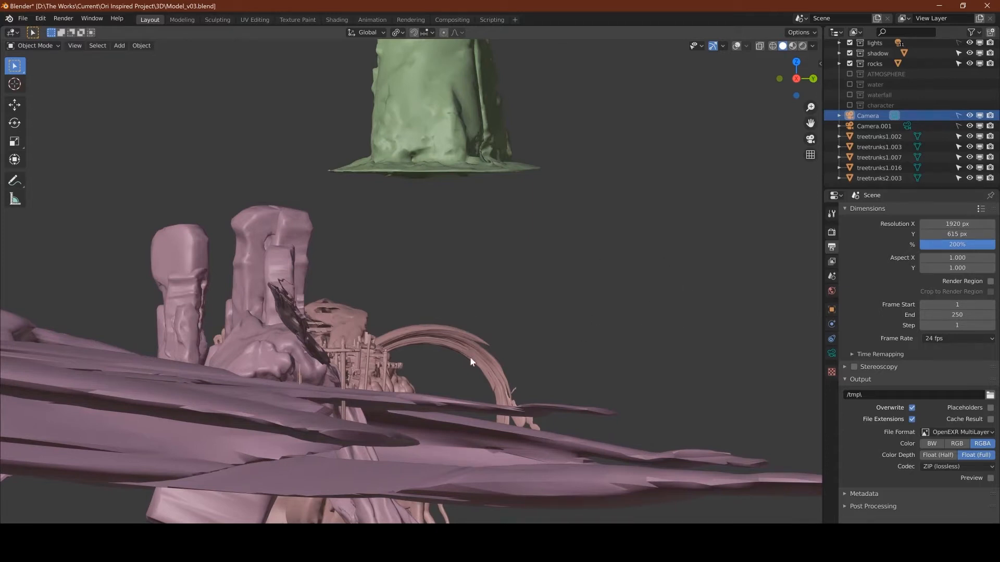
Step: Select the foreground platform and bridge object treetrunks1.016 and turn the viewport overlays on
click(344, 327)
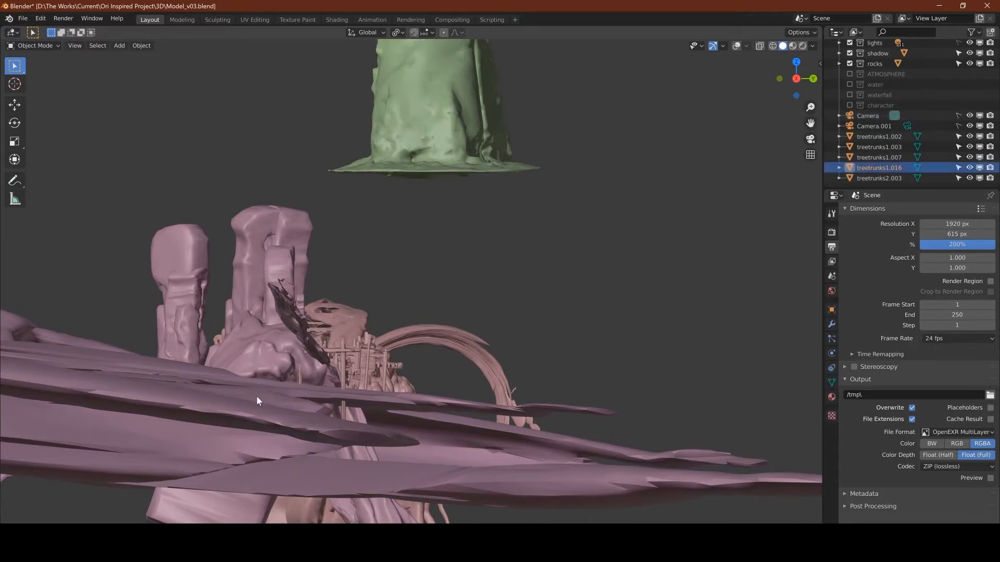
shift+middle_drag(167, 220, 321, 221)
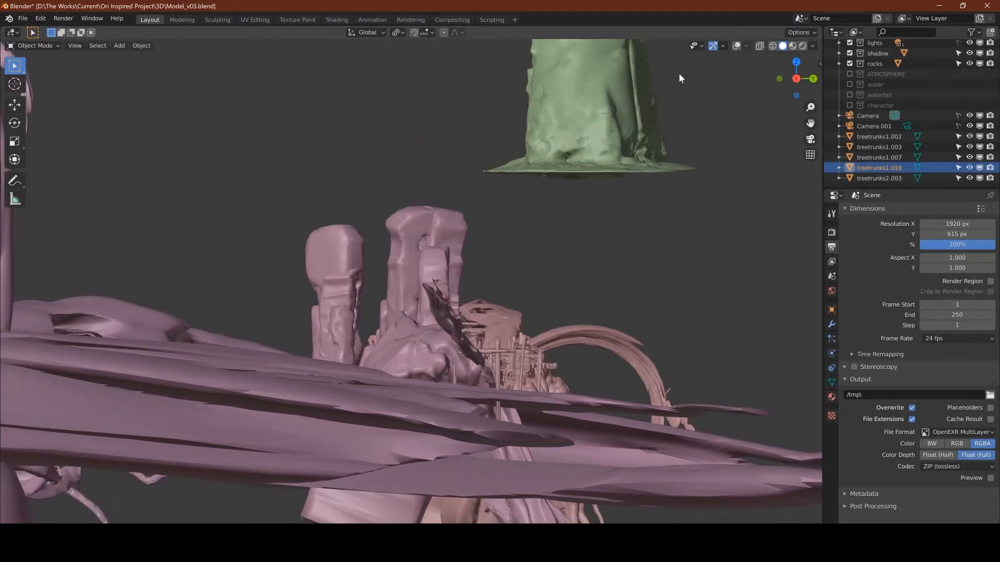
click(735, 47)
middle_drag(667, 220, 526, 292)
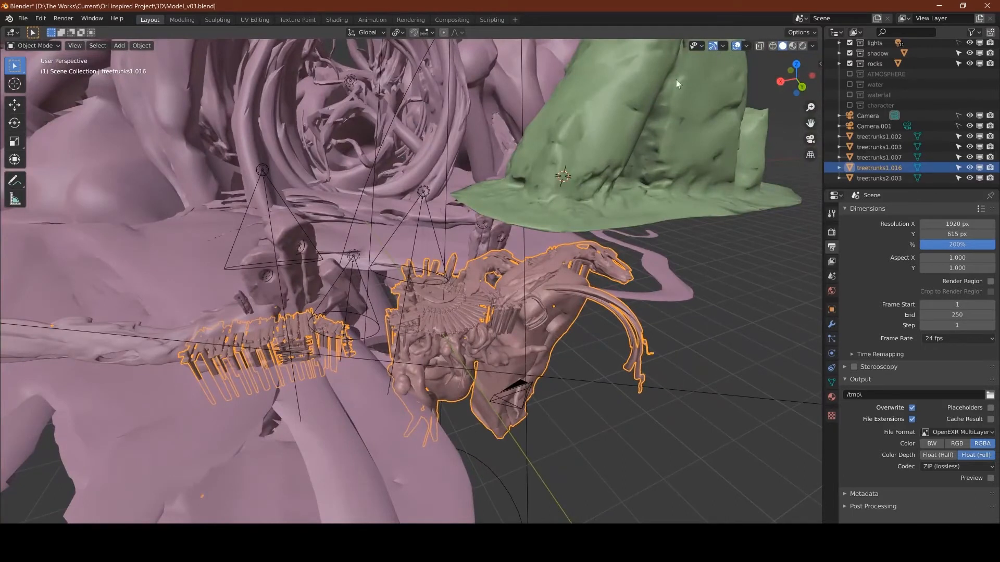
Step: Hide the light objects in the viewport through object type visibility and return to the camera view
click(699, 46)
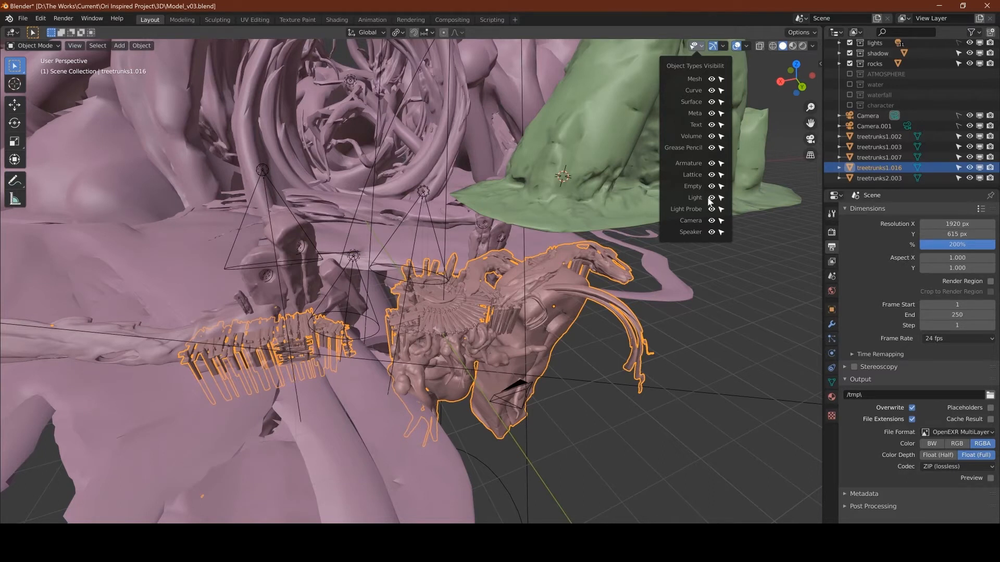
scroll(505, 342, up, 5)
scroll(398, 364, up, 5)
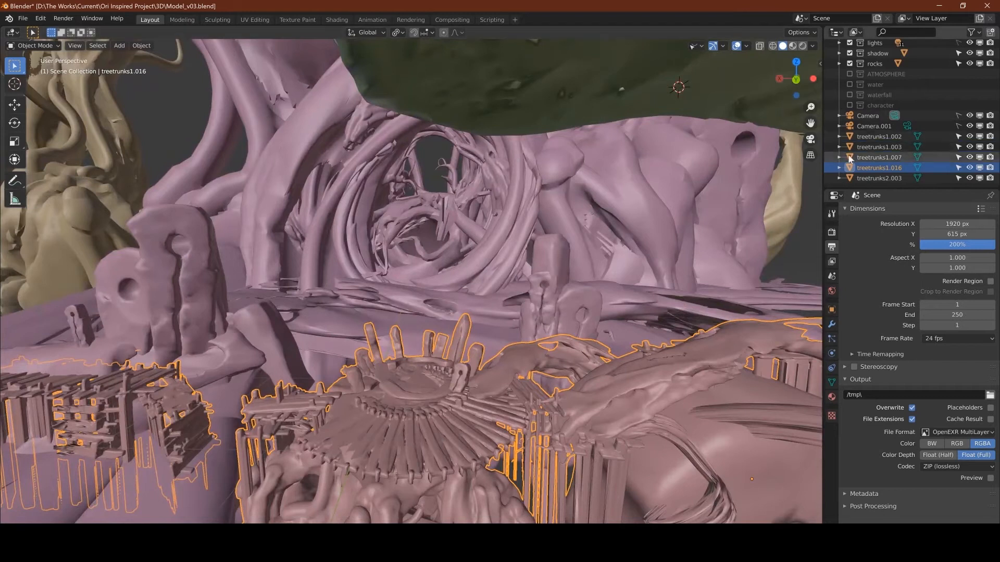
click(810, 139)
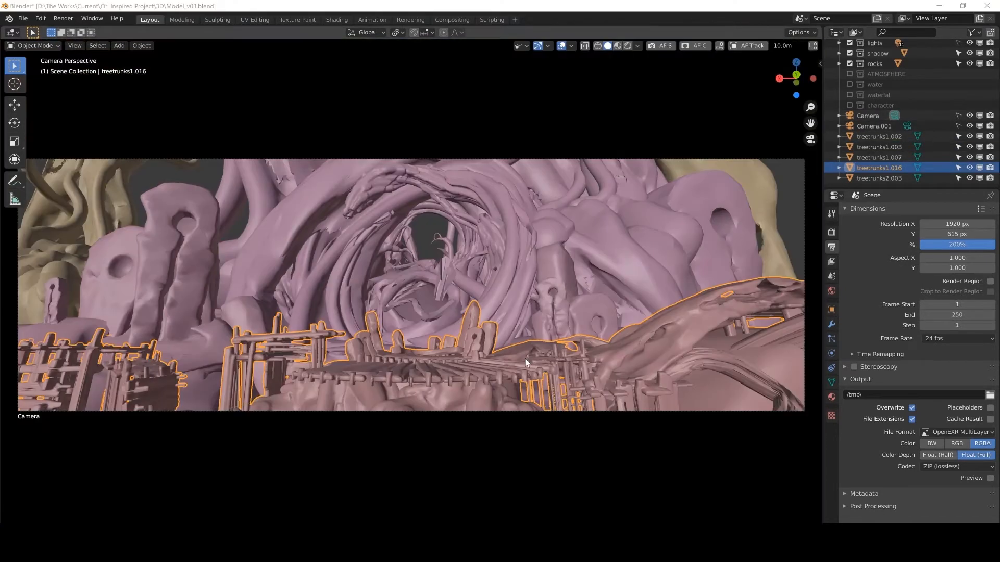
Step: Inspect the middle-ground rocks treetrunks1.002 and the background trunks treetrunks1.003 by selecting each in the perspective view
middle_drag(305, 298, 394, 347)
click(394, 346)
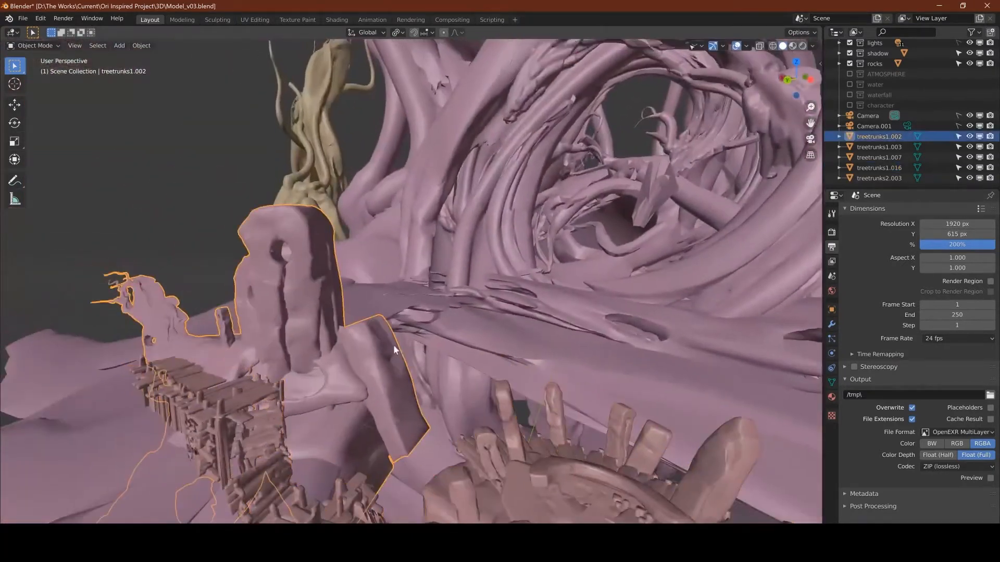
middle_drag(576, 429, 461, 428)
click(374, 362)
middle_drag(473, 295, 502, 341)
click(622, 215)
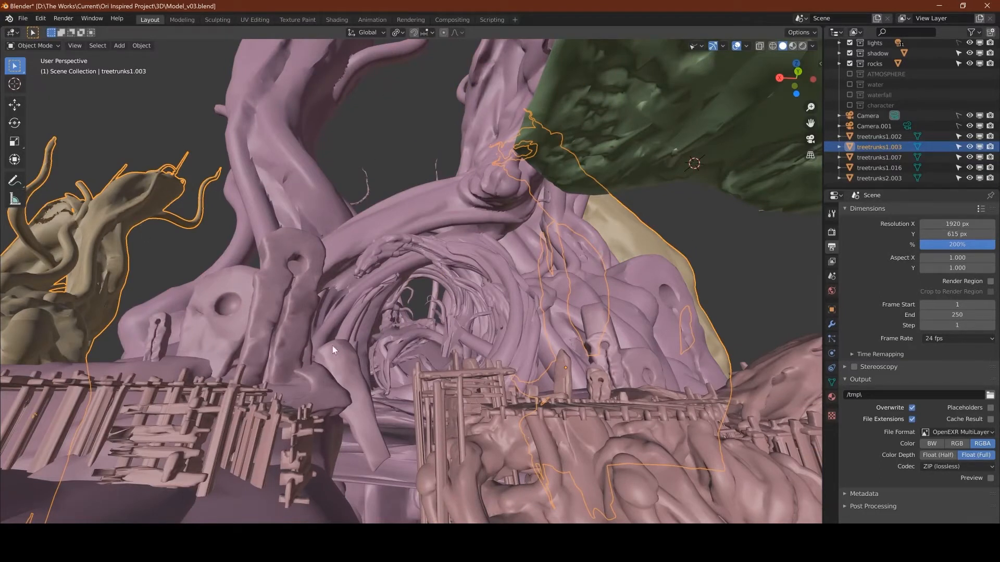
Step: Examine the foreground bridges and round platform from around and up close, then return to the camera view
middle_drag(332, 346, 554, 351)
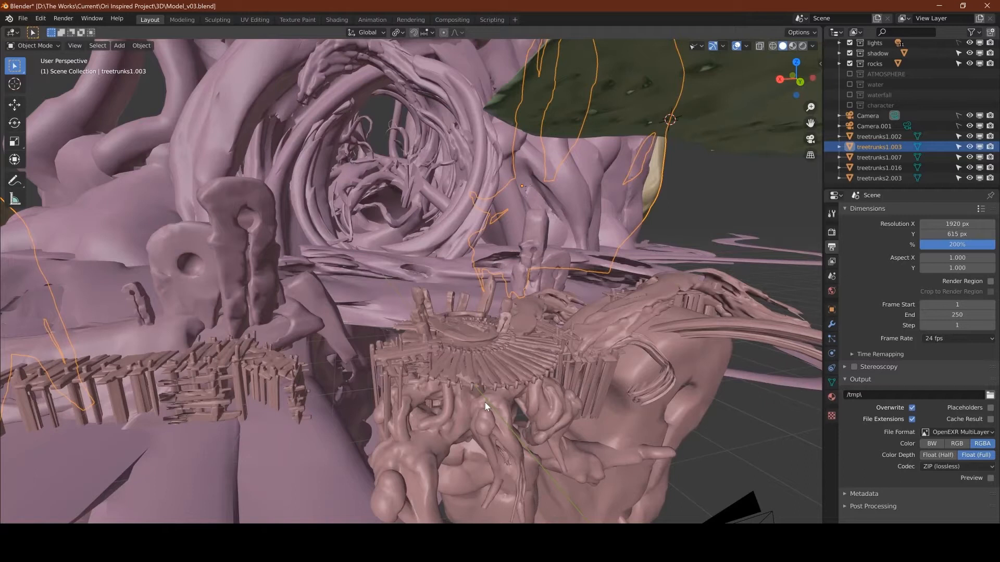
shift+middle_drag(498, 361, 439, 280)
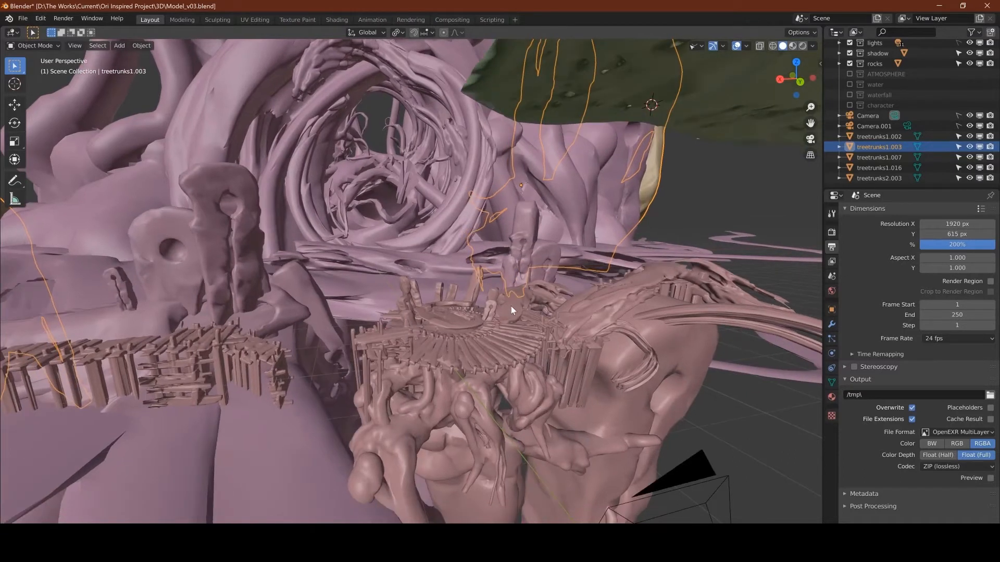
mouse_move(473, 342)
middle_down()
mouse_move(497, 373)
mouse_move(492, 345)
middle_up()
scroll(409, 345, up, 5)
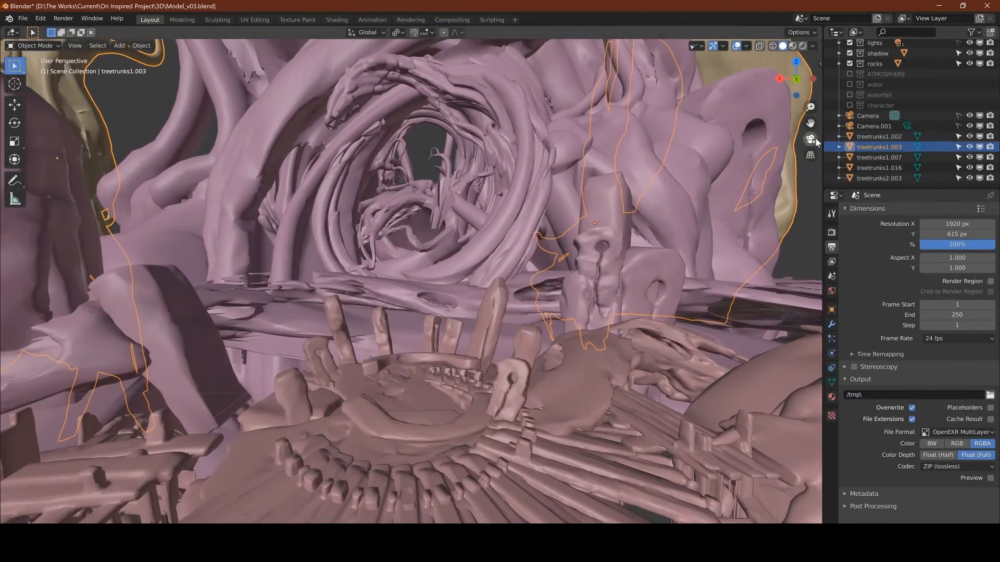
key(KP_0)
Step: Highlight the foreground, middle-ground and background objects in turn within the camera view to check the composition's layers
click(547, 379)
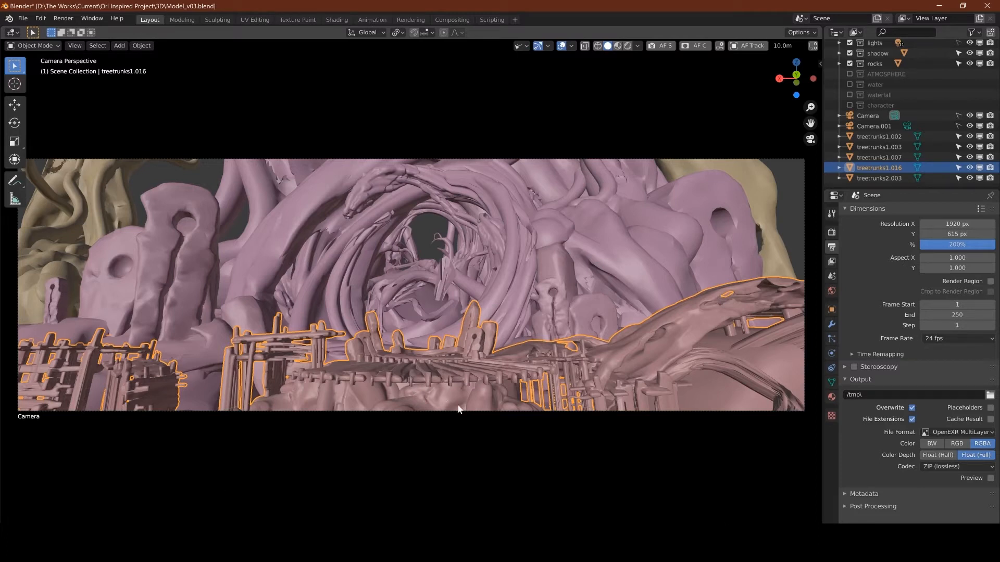
click(418, 224)
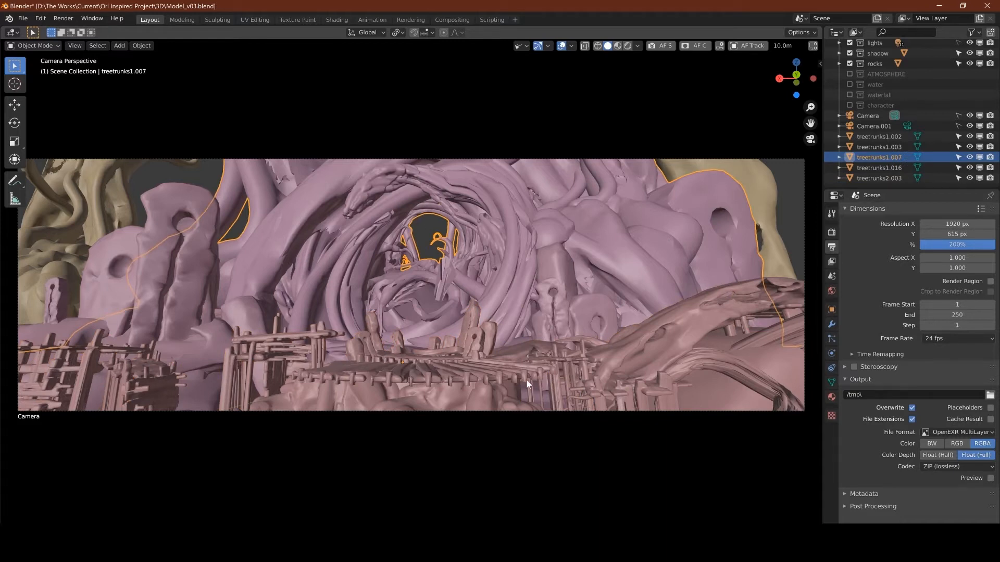
click(413, 307)
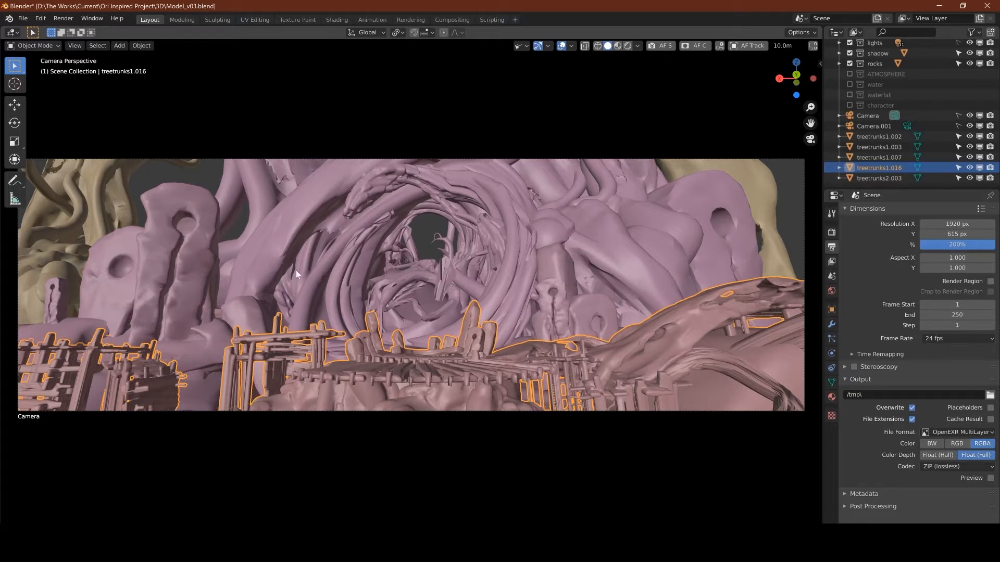
click(592, 298)
click(435, 266)
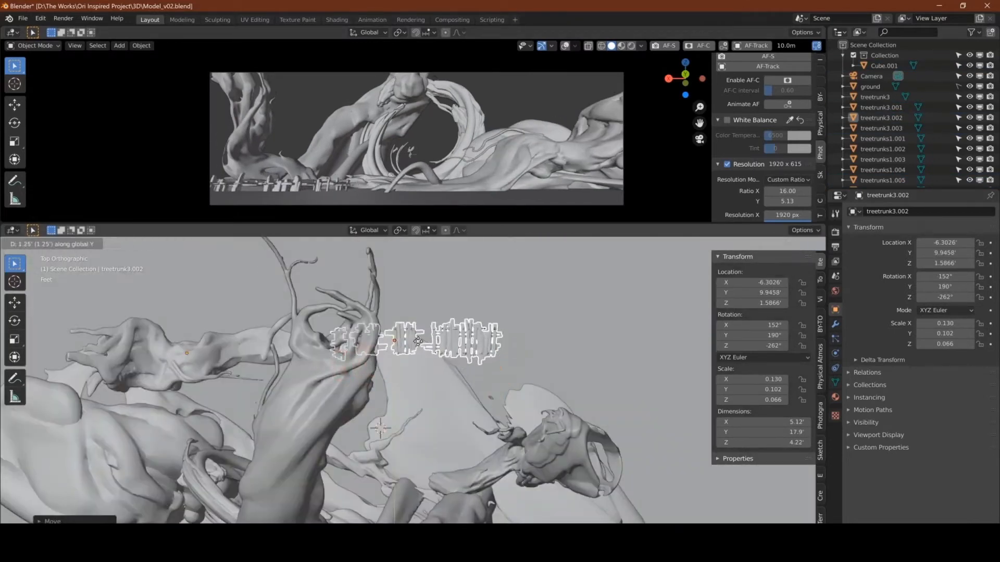
Step: Rotate treetrunks2.006 to about -36.2° around Z and move it to about X -2.24', Y 2.86', Z 18.63'
click(835, 261)
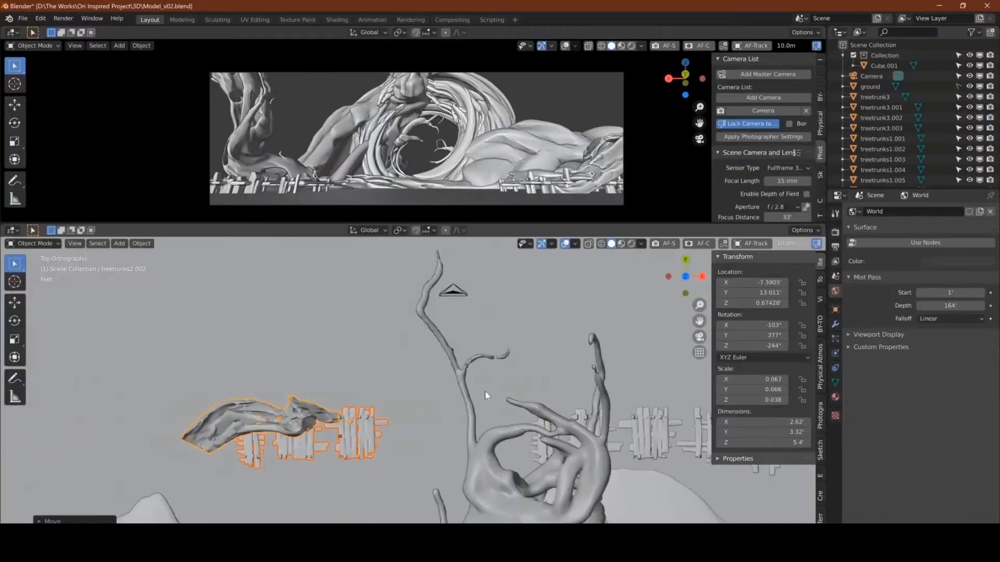
scroll(521, 364, down, 8)
click(536, 355)
shift+middle_drag(460, 416, 430, 389)
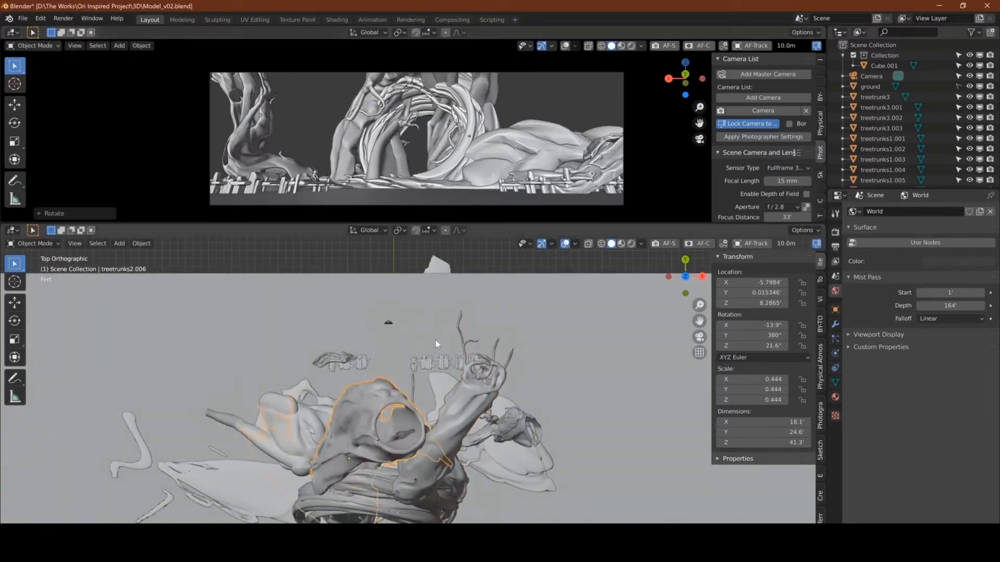
key(r)
click(490, 458)
key(g)
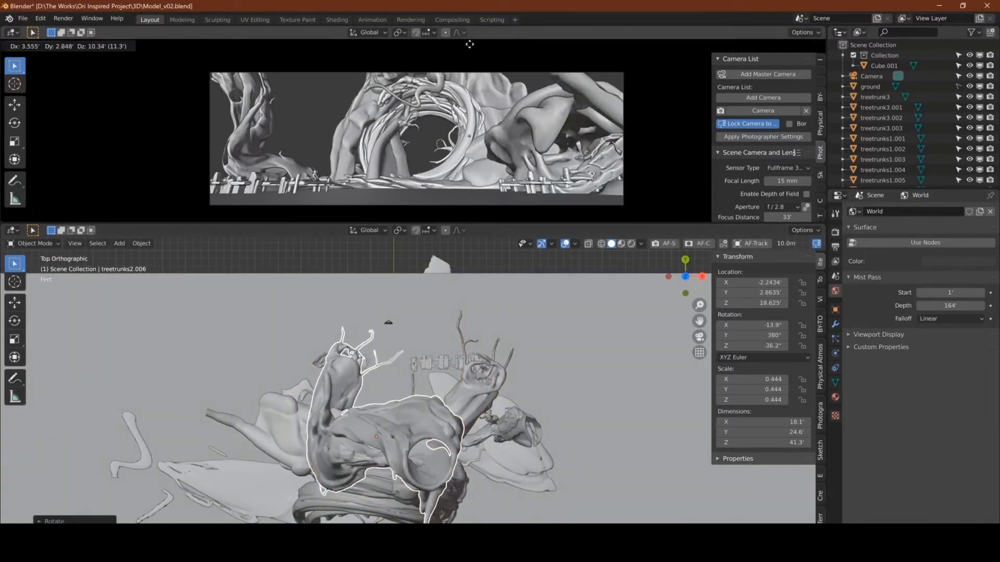
click(469, 52)
Step: Trackball-rotate treetrunks2.006 to about X -11°, Y 381°, Z -37.1°
key(r)
key(r)
click(502, 118)
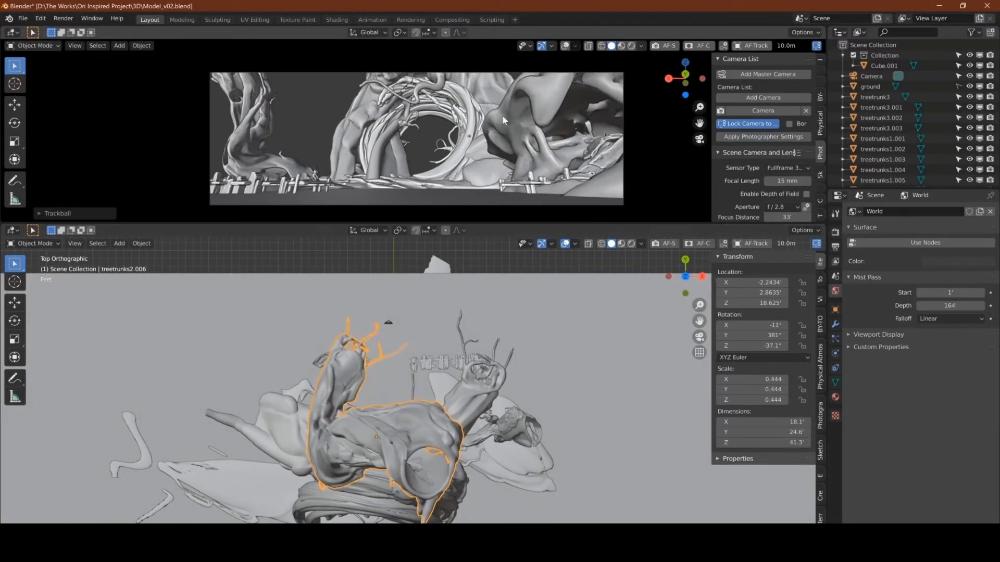
key(r)
middle_drag(416, 417, 437, 359)
right_click(636, 287)
key(r)
right_click(563, 312)
Step: Move the large hollow trunk to about X -0.98', Y 2.62', Z 18.63'
click(469, 385)
key(g)
click(453, 388)
key(g)
click(576, 387)
Step: Box-select the end part of the trunk in Edit Mode with X-ray and separate it into its own object
key(alt+z)
key(Tab)
drag(415, 325, 497, 476)
middle_drag(478, 462, 437, 411)
key(p)
key(Tab)
Step: Delete the unwanted selected geometry from the trunk in Edit Mode and return to Object Mode
key(alt+z)
key(Tab)
key(x)
click(572, 157)
key(Tab)
key(alt+z)
Step: Reposition the separated branch piece in the top view, then move and rotate the side tree trunk treetrunks2.003
key(KP_7)
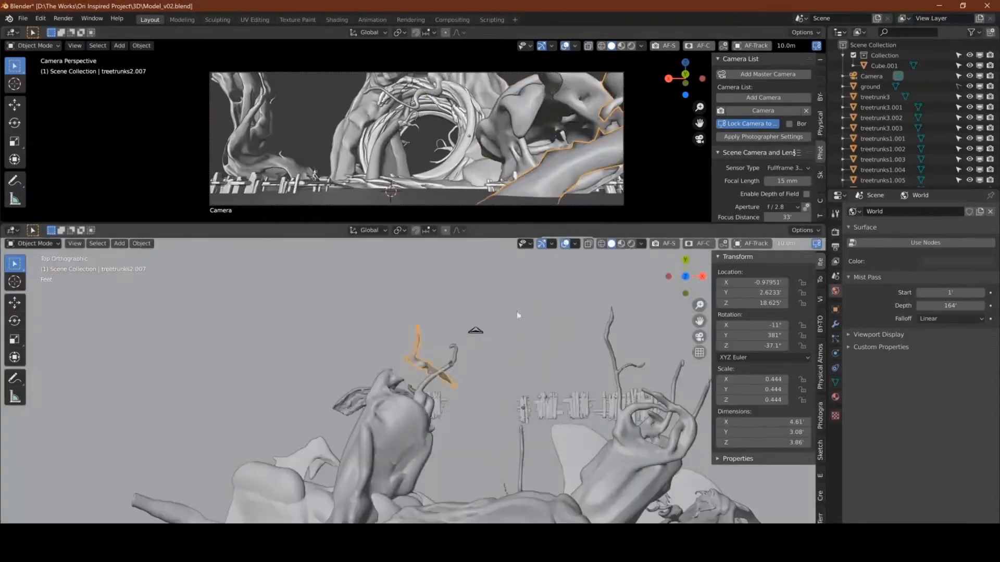
click(437, 352)
scroll(443, 364, down, 4)
shift+middle_drag(578, 460, 447, 415)
click(447, 415)
key(g)
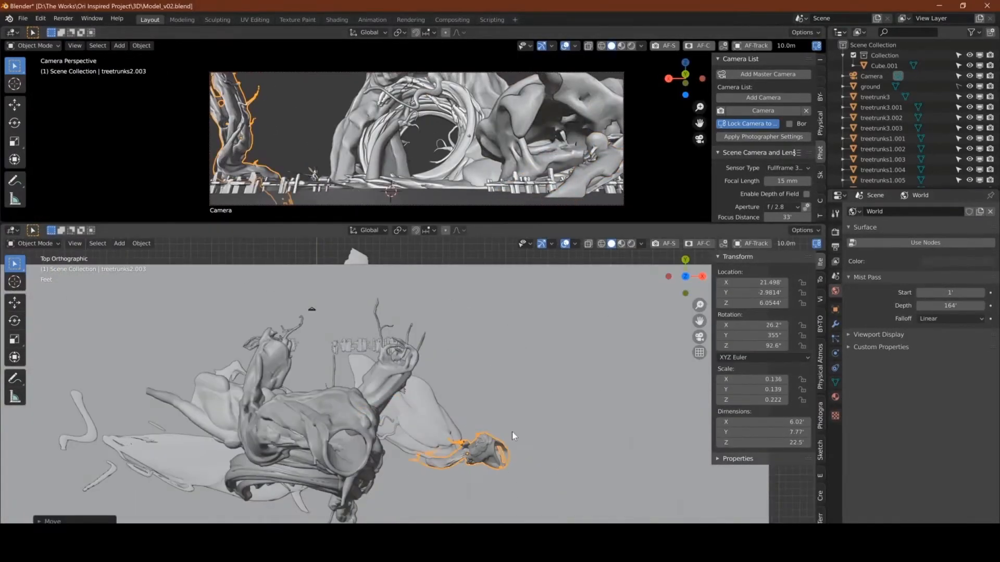
click(567, 76)
key(r)
Step: Switch the camera viewport to rendered shading and reposition the selected object in the layout view
shift+middle_drag(415, 377, 344, 255)
click(631, 46)
click(754, 111)
key(g)
click(581, 324)
Step: Add a Sun light, move it in the back view and tilt it to about 68.3° around Y
key(shift+a)
mouse_move(581, 327)
click(661, 451)
key(ctrl+KP_1)
key(g)
key(r)
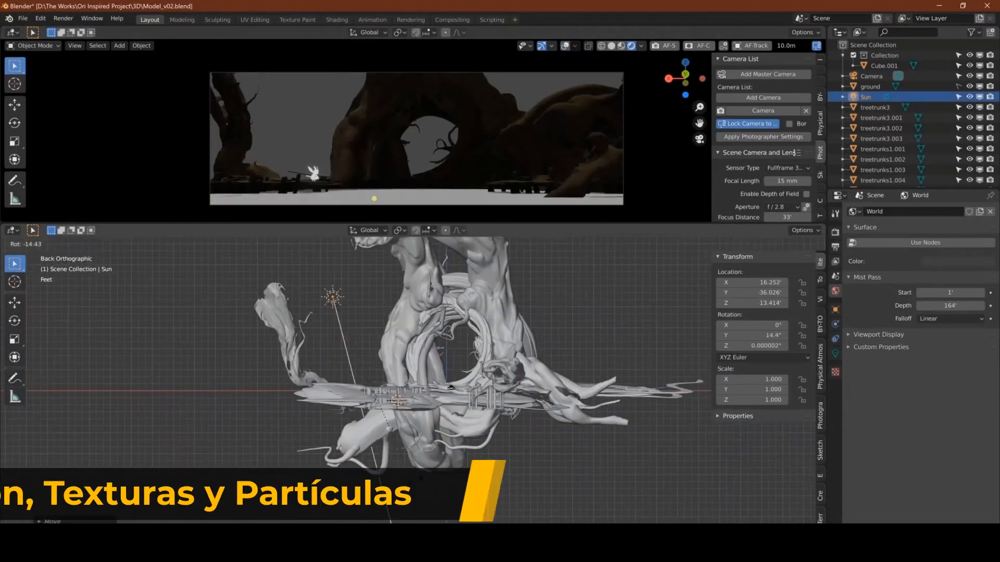
Step: Place the Sun at about X 56.2', Y 33.9', rotate it to about 1.95° around Z, and open its light settings
key(KP_7)
key(r)
scroll(385, 406, up, 3)
key(r)
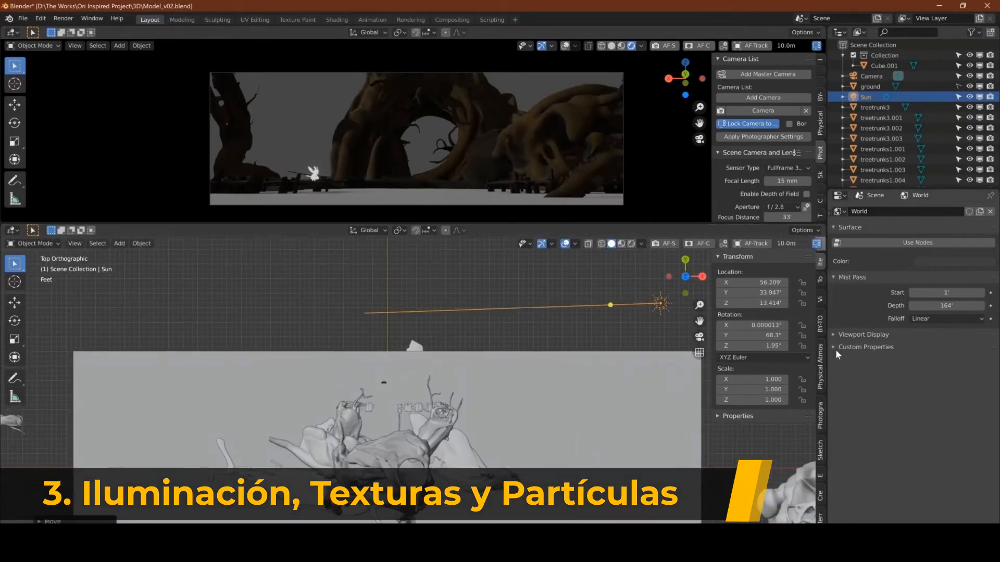
click(834, 353)
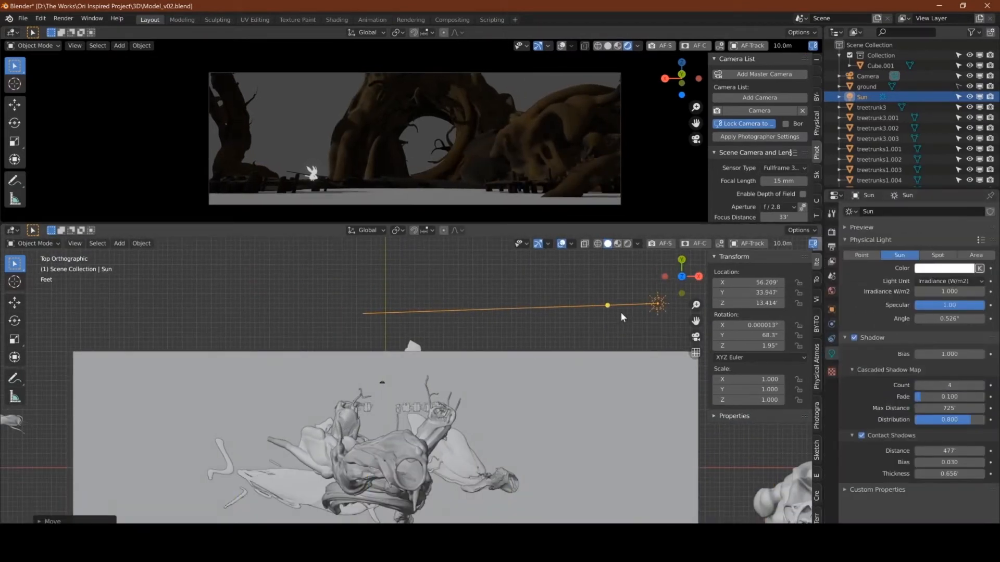
shift+middle_drag(563, 324, 525, 324)
Step: Set the base colour of the ground object's material to a light blue
click(866, 86)
click(831, 397)
click(952, 362)
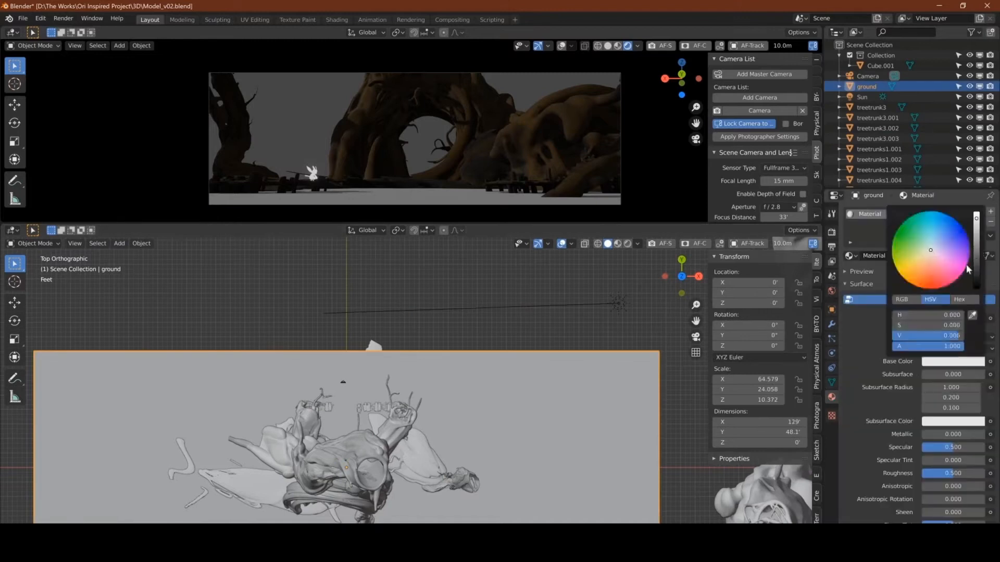
click(940, 227)
click(832, 232)
click(854, 333)
click(832, 398)
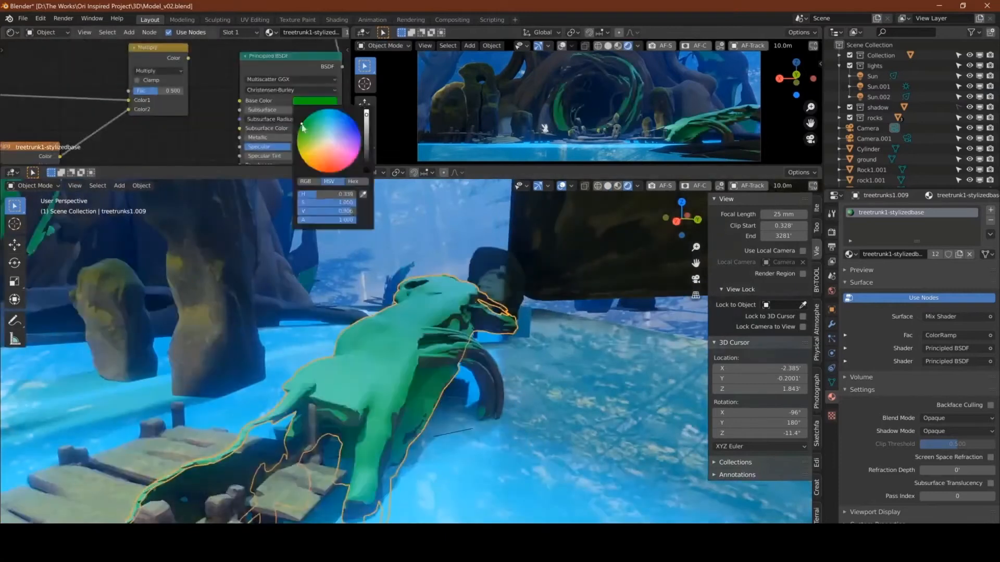
Step: Darken the green base colour in the Principled BSDF of the treetrunk1-stylizedbase material
drag(366, 125, 366, 152)
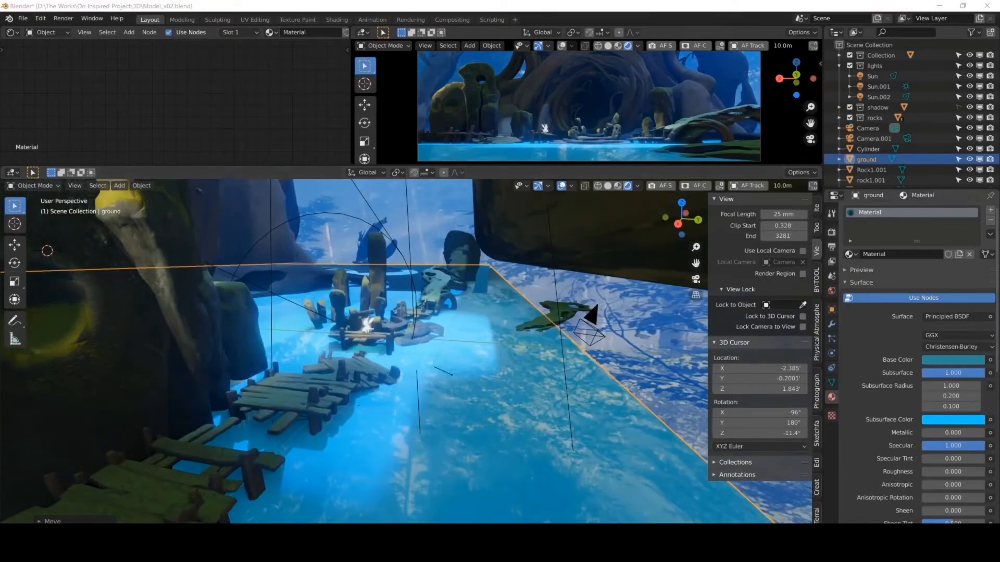
Step: Move and rotate the thin trunk treetrunks1.011 in the top view to place it in front of the round platform
right_click(458, 414)
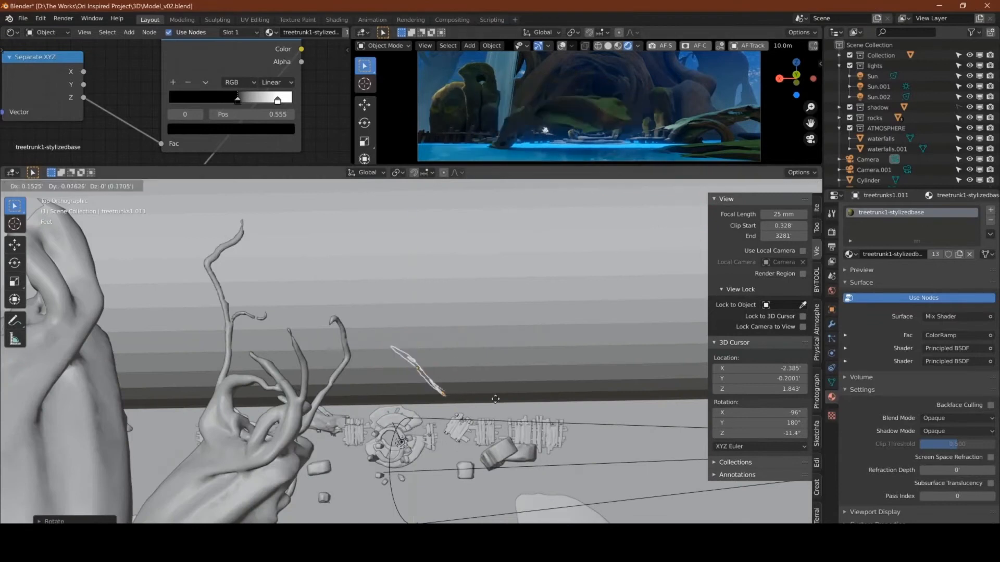
click(495, 399)
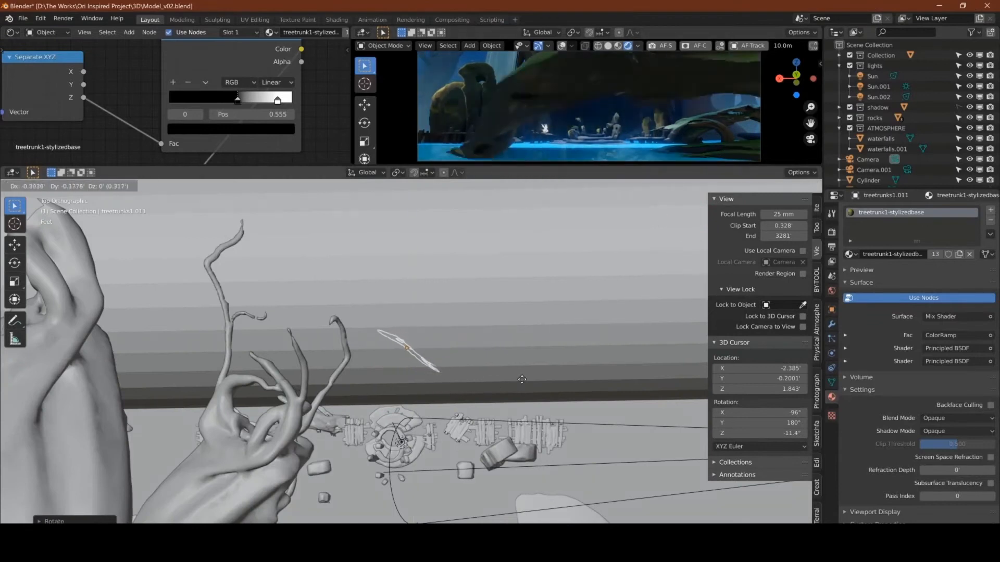
key(r)
click(563, 349)
key(g)
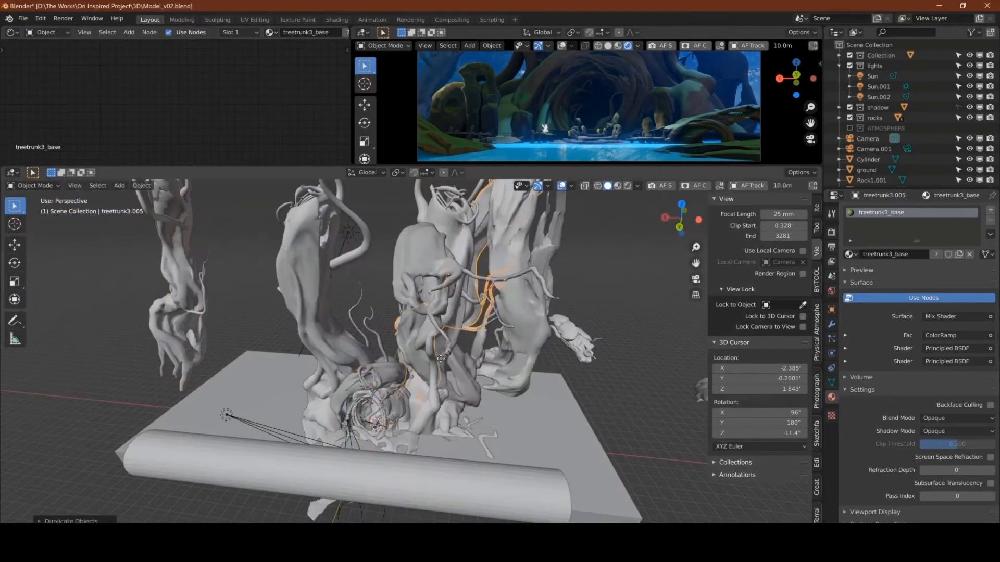
Step: Place the duplicated trunk treetrunk3.005 and reposition treetrunks1.014 in the top view, shifting it along the global X axis
key(ctrl+a)
click(477, 321)
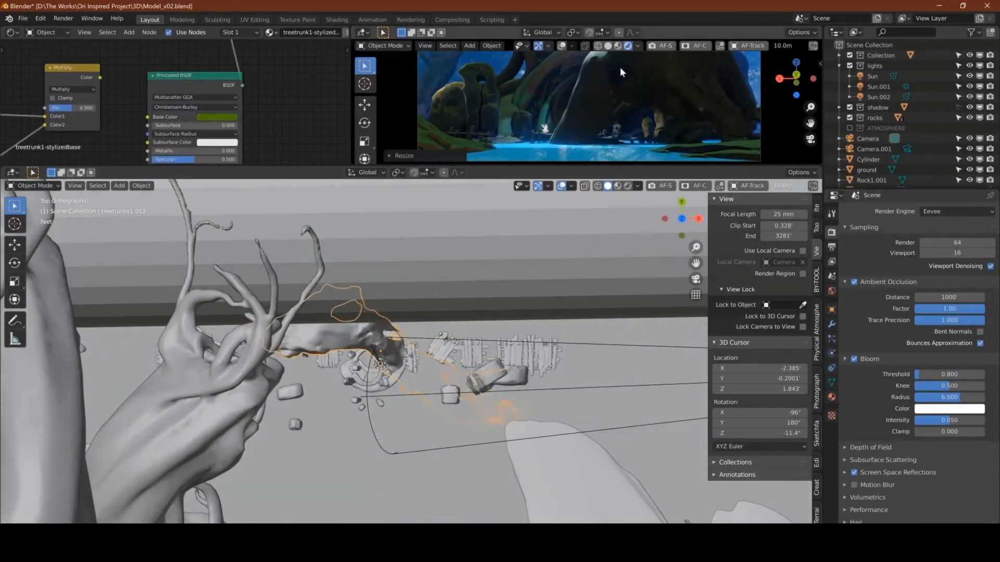
key(g)
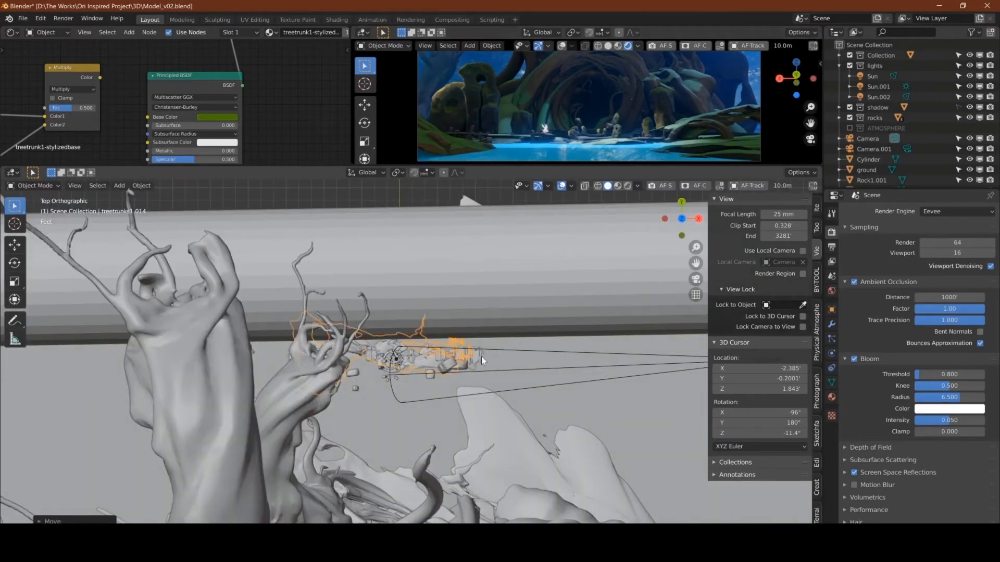
key(g)
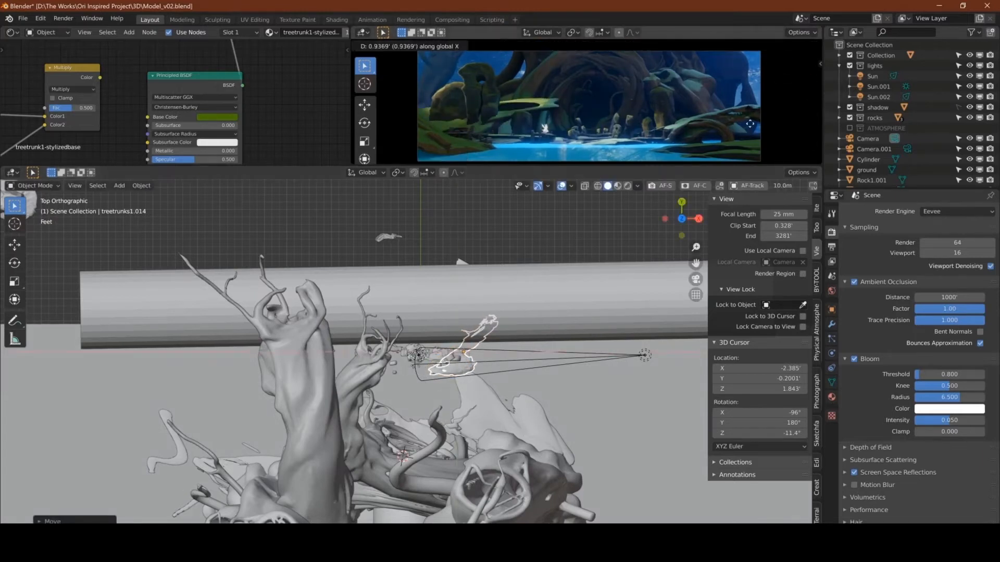
click(527, 68)
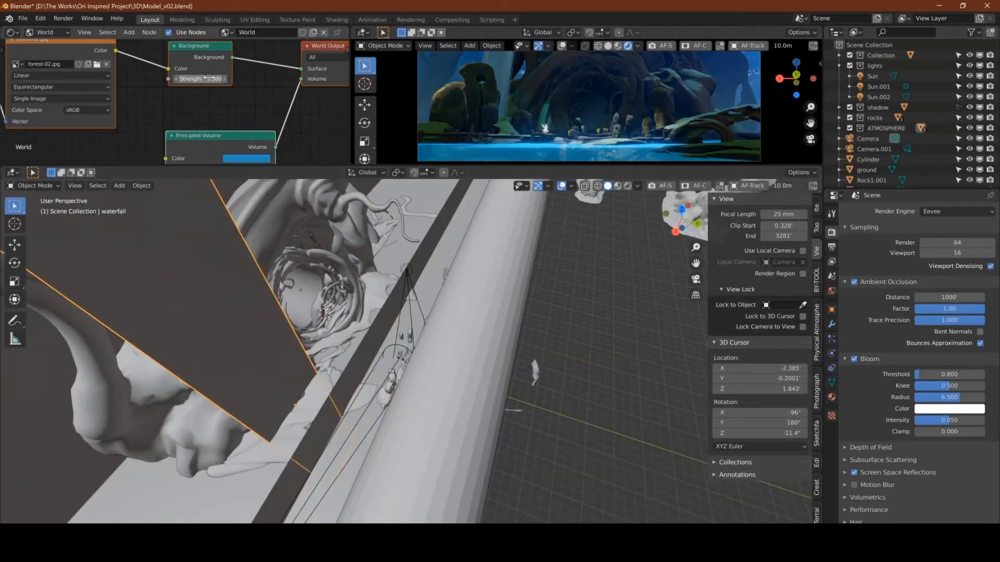
Step: Put the ground object into a collection named water and exclude that collection from the view layer
middle_drag(341, 468, 373, 422)
click(374, 423)
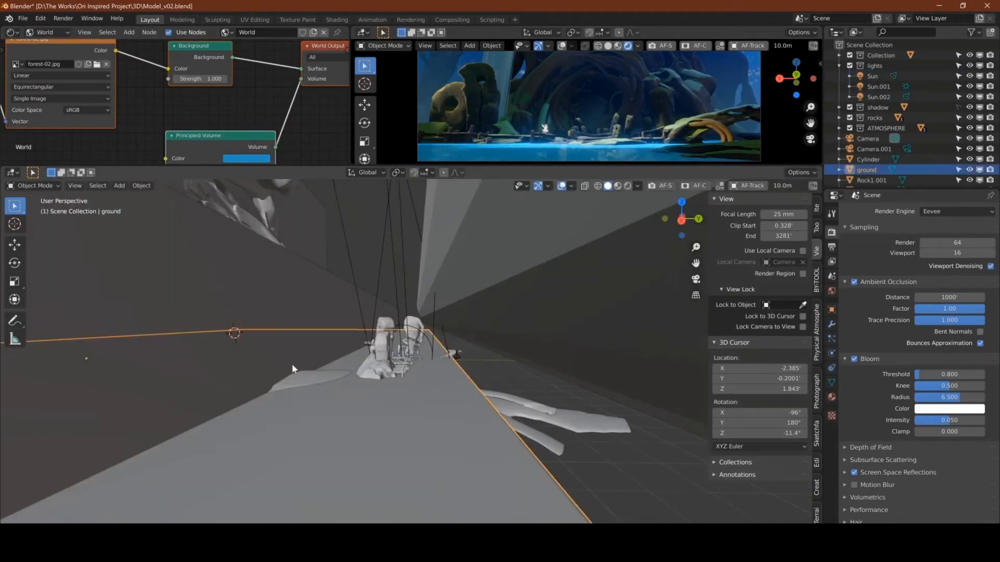
click(849, 139)
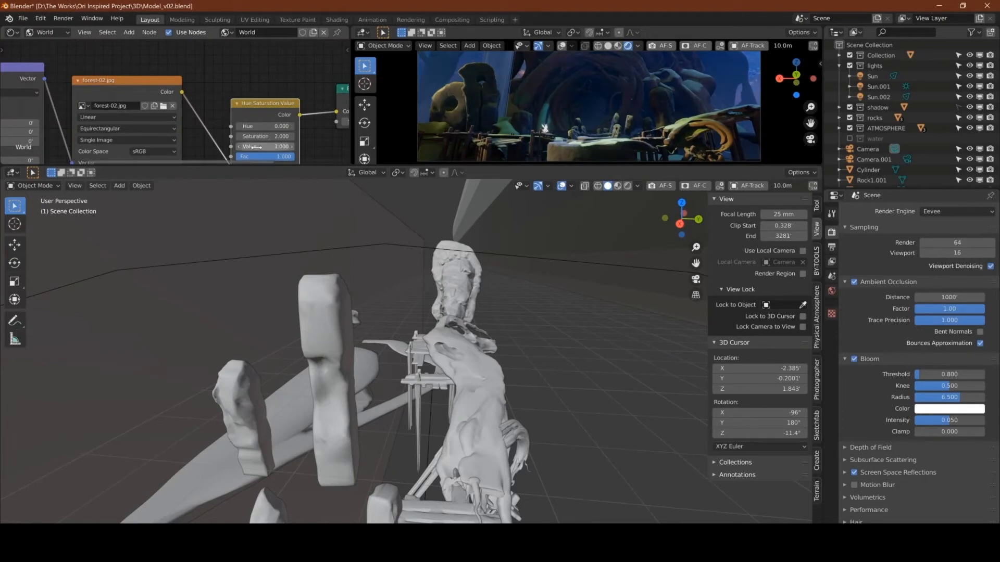
Step: Add a Power math node with exponent 0.5 to the world nodes and link the forest-02.jpg colour directly to Hue Saturation Value
key(shift+a)
click(226, 102)
middle_drag(261, 125, 191, 89)
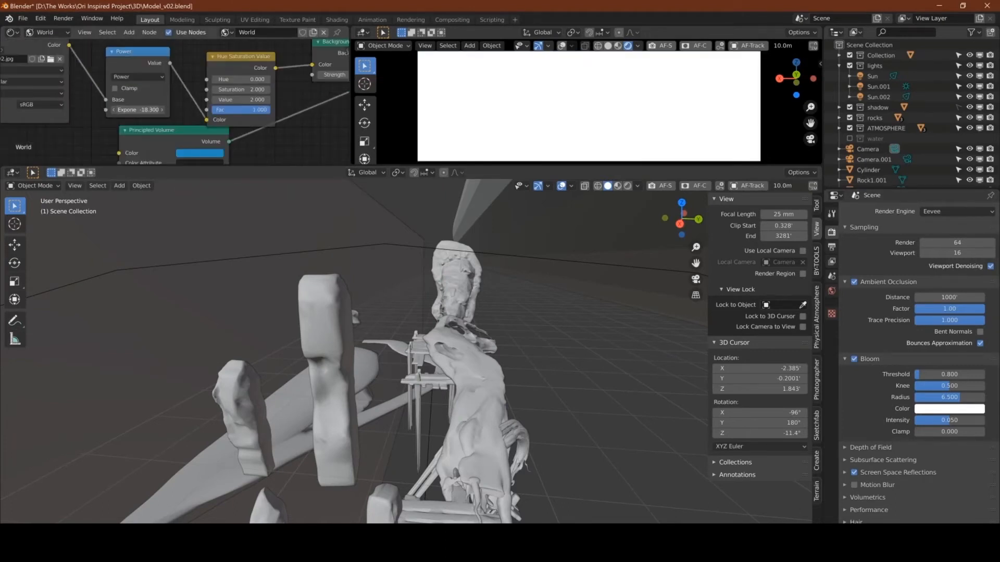
drag(69, 45, 207, 119)
Step: Include the water collection in the view layer again and select its ground object
middle_drag(468, 364, 443, 365)
click(850, 139)
click(877, 149)
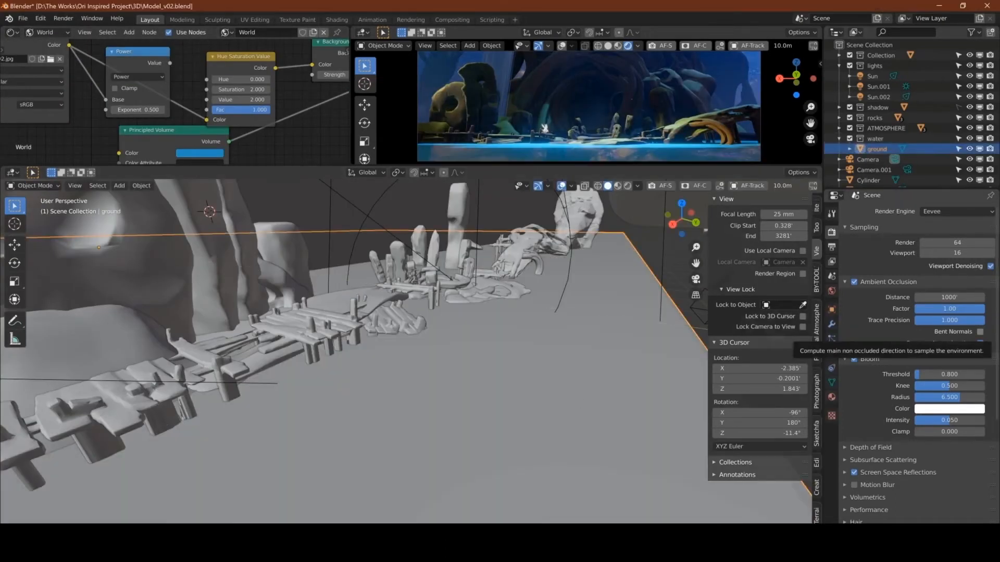
Step: Select the Sun.002 spot light, save the file and adjust the light's colour
middle_drag(469, 333, 448, 312)
click(418, 293)
click(831, 354)
key(ctrl+s)
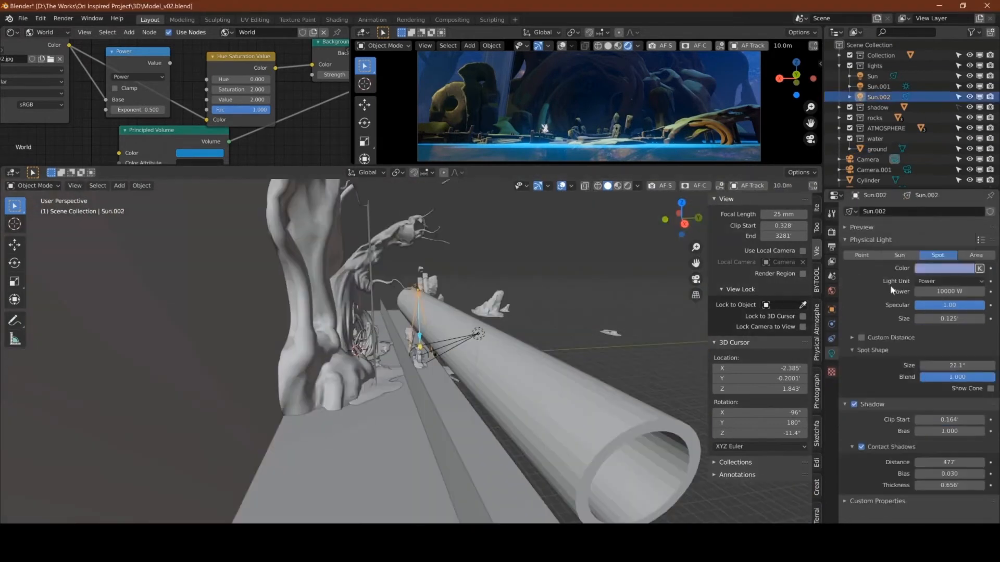
click(944, 268)
drag(926, 162, 904, 131)
Step: Select the waterfall plane and adjust the emission colour of its waterfall material
middle_drag(469, 333, 359, 323)
click(357, 267)
click(831, 397)
drag(974, 266, 923, 266)
middle_drag(500, 334, 530, 374)
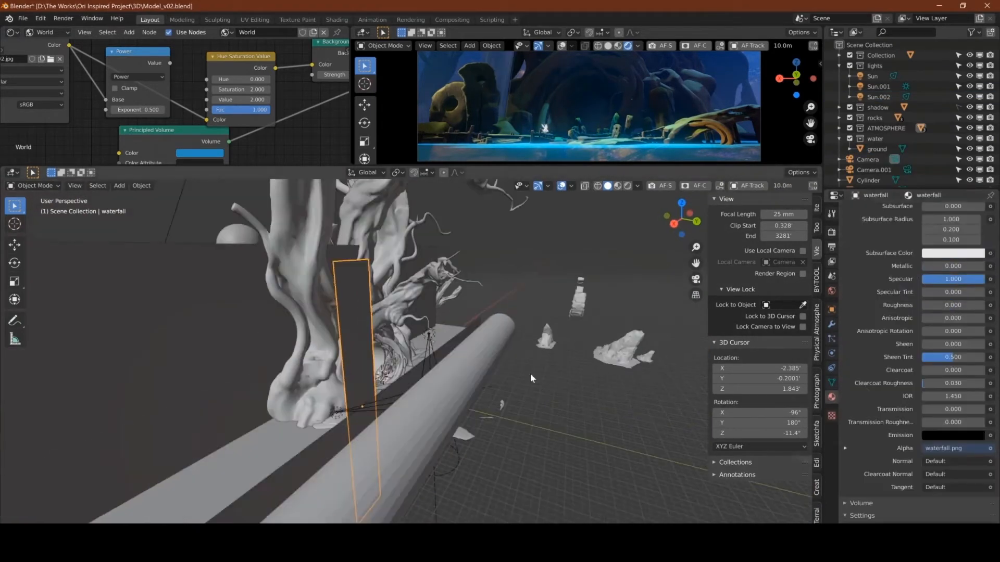
click(953, 435)
drag(933, 323, 935, 285)
Step: Set the spot size of the light named Sun to 35.1° and rotate the light
middle_drag(365, 354, 442, 344)
click(473, 335)
click(831, 353)
drag(947, 366, 957, 366)
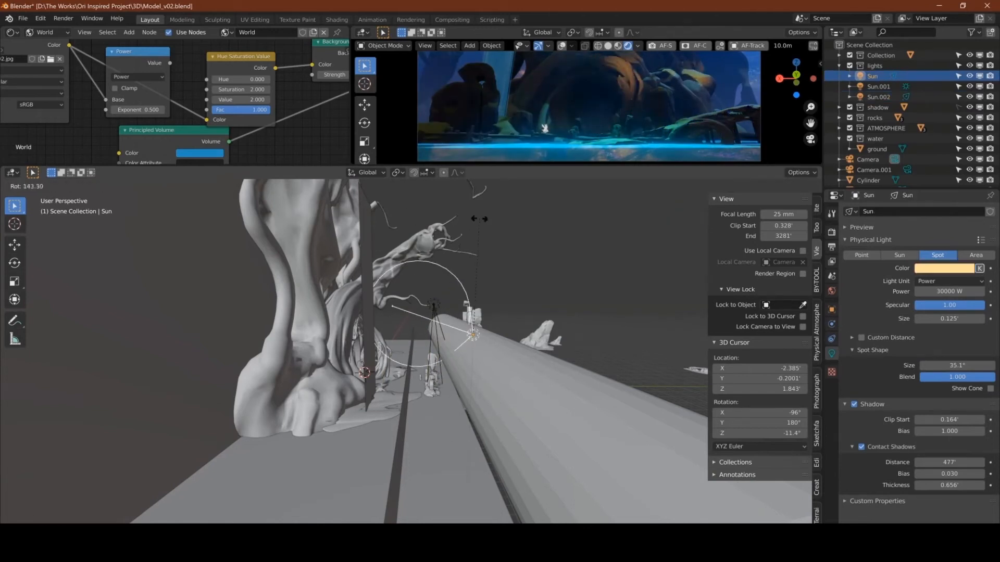
middle_drag(314, 68, 274, 103)
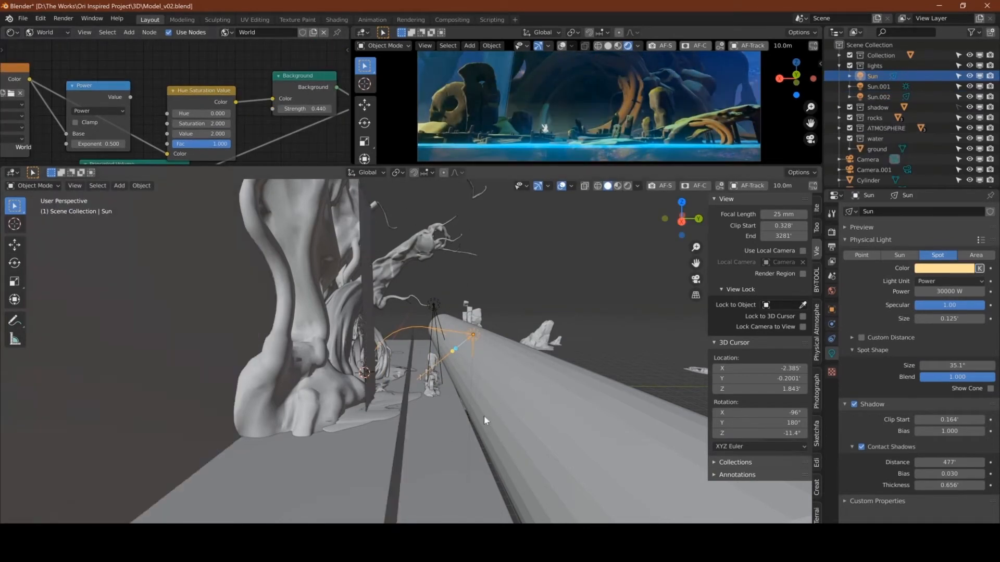
Step: Select the tree trunk lying near the water, then move and rotate it
click(400, 442)
click(831, 397)
middle_drag(484, 420, 520, 396)
key(g)
click(484, 336)
key(r)
click(380, 355)
Step: Duplicate the fallen tree trunk beside the platform as treetrunks1.015 and move the copy
middle_drag(384, 383, 364, 401)
click(335, 422)
key(shift+d)
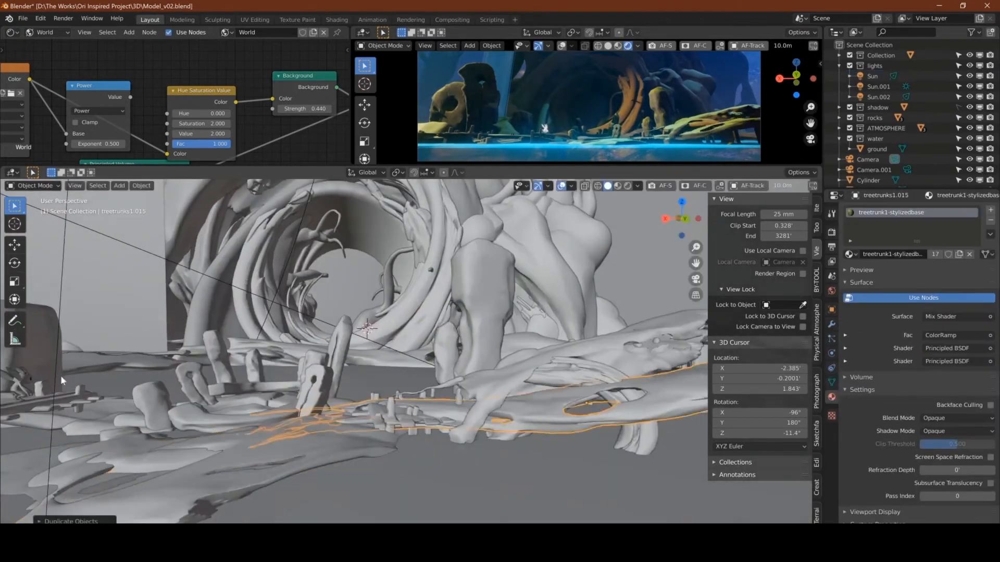
key(g)
Step: Move the large tube Cylinder.001, shift it along the X axis and rotate it slightly in the top view
middle_drag(643, 355, 499, 291)
click(531, 229)
key(g)
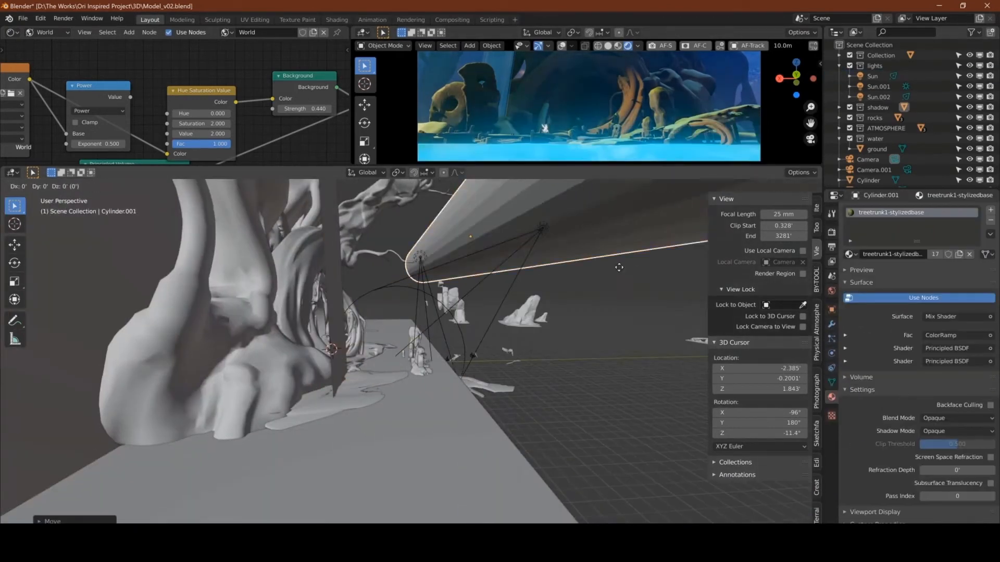
click(586, 270)
click(832, 232)
key(g)
key(x)
key(KP_7)
key(r)
click(537, 298)
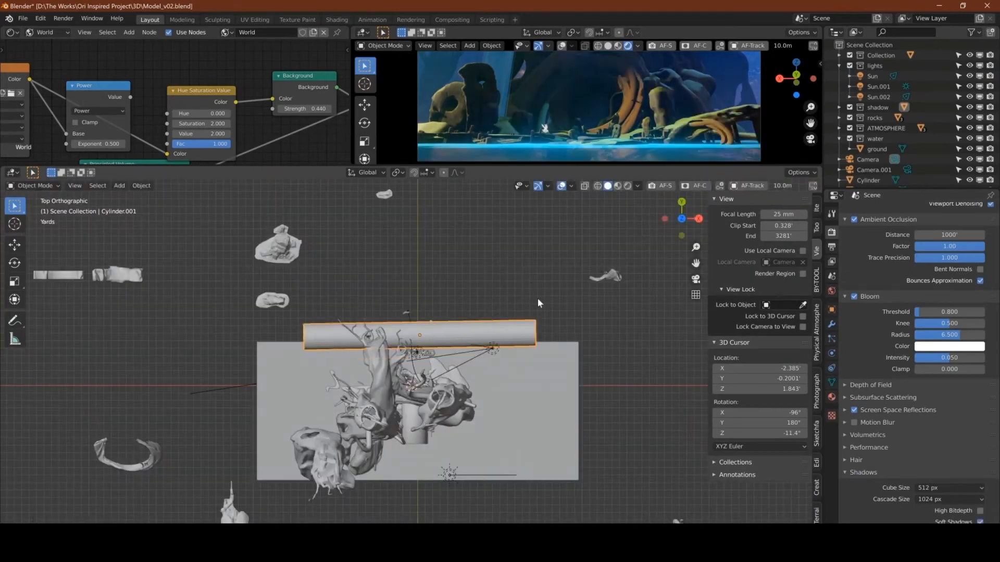
Step: Select the ground object and move it along the Y axis
click(415, 329)
click(450, 475)
click(418, 350)
middle_drag(477, 436, 395, 364)
click(343, 437)
key(g)
key(y)
click(323, 406)
Step: Open the ground object's material and adjust one of its surface colours
click(832, 397)
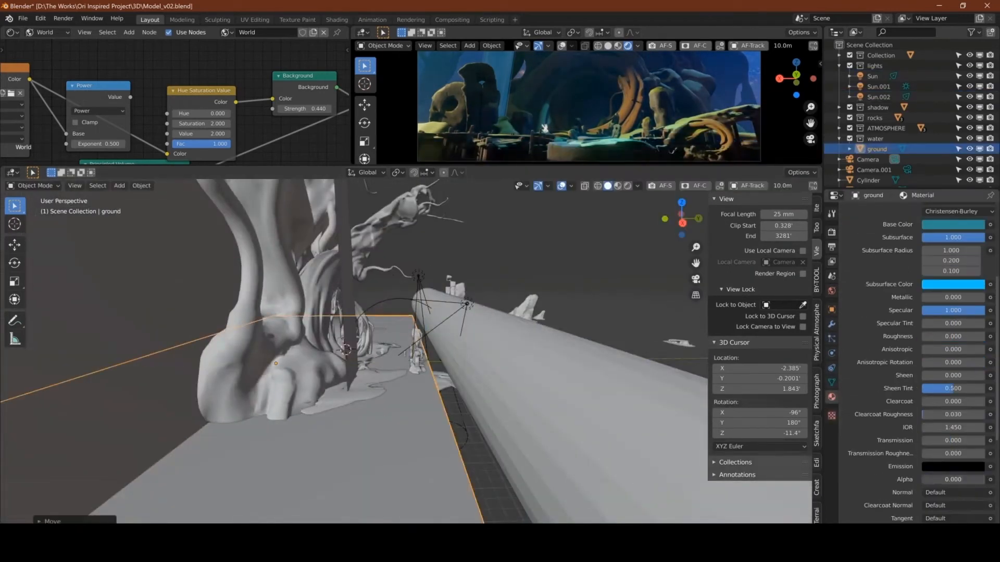
scroll(949, 312, up, 3)
click(949, 335)
drag(973, 237, 973, 213)
click(597, 221)
scroll(396, 365, down, 5)
Step: Select the orange spot light named Sun and rotate it toward the scene
click(422, 327)
key(r)
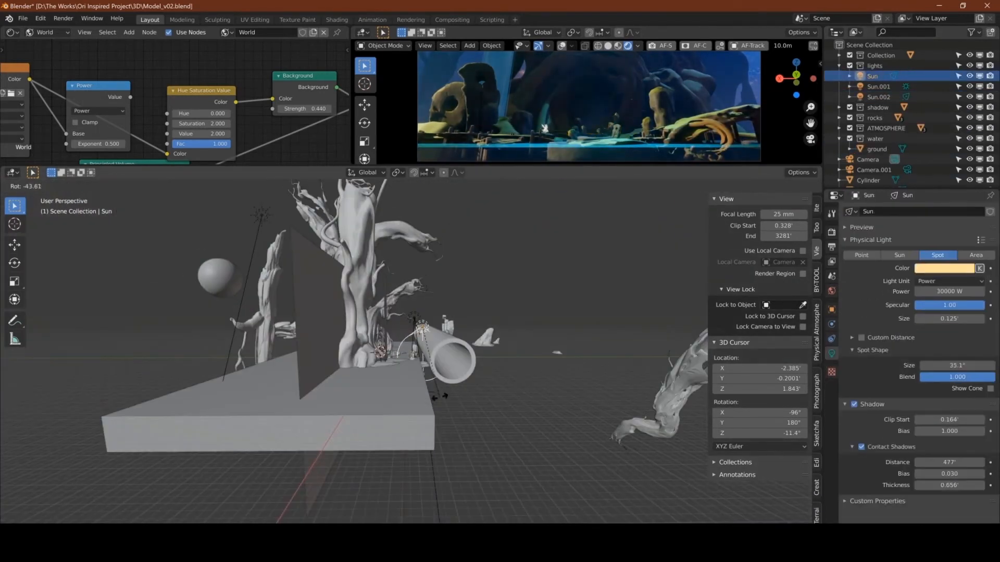
click(439, 395)
middle_drag(439, 364, 457, 396)
Step: Move and freely rotate the trunk treetrunks1.013, then shift it along the Y axis
click(457, 321)
key(g)
key(r)
key(r)
click(625, 323)
key(g)
key(y)
click(784, 313)
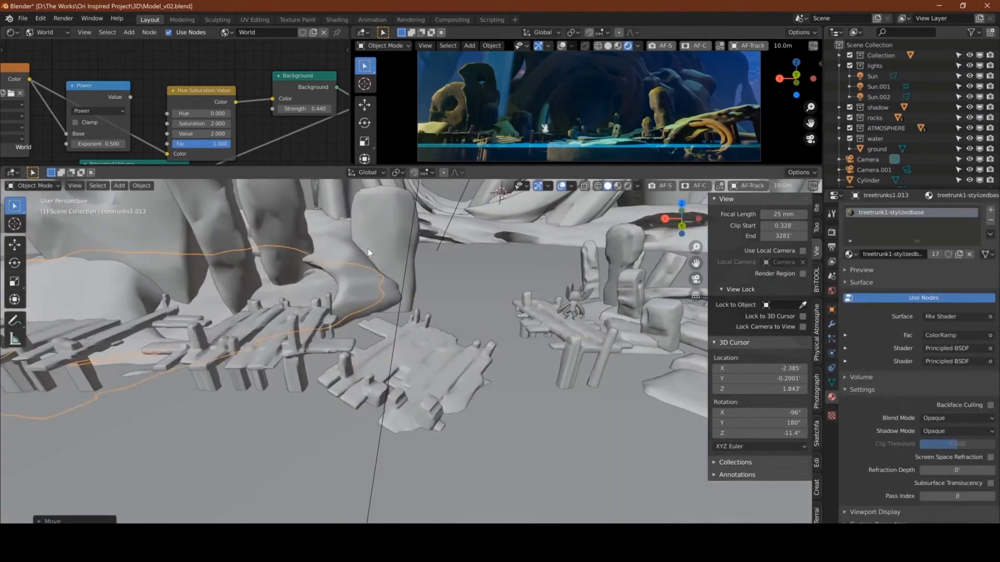
Step: Select the platform piece beside the wooden bridge and lower it along the Z axis
middle_drag(368, 249, 401, 271)
click(406, 370)
key(g)
key(z)
click(411, 385)
Step: Switch the node editor from World to Object shading to show the selected object's material
click(631, 317)
click(47, 32)
scroll(208, 105, up, 2)
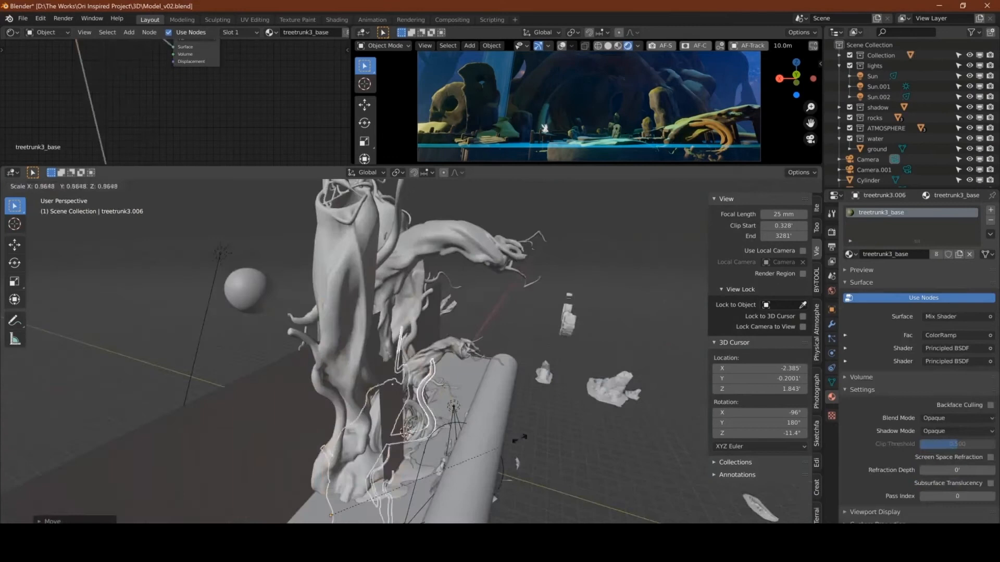
Step: Rotate and scale the trunk copy treetrunk3.006, then move it vertically by the spiral tree trunk
key(r)
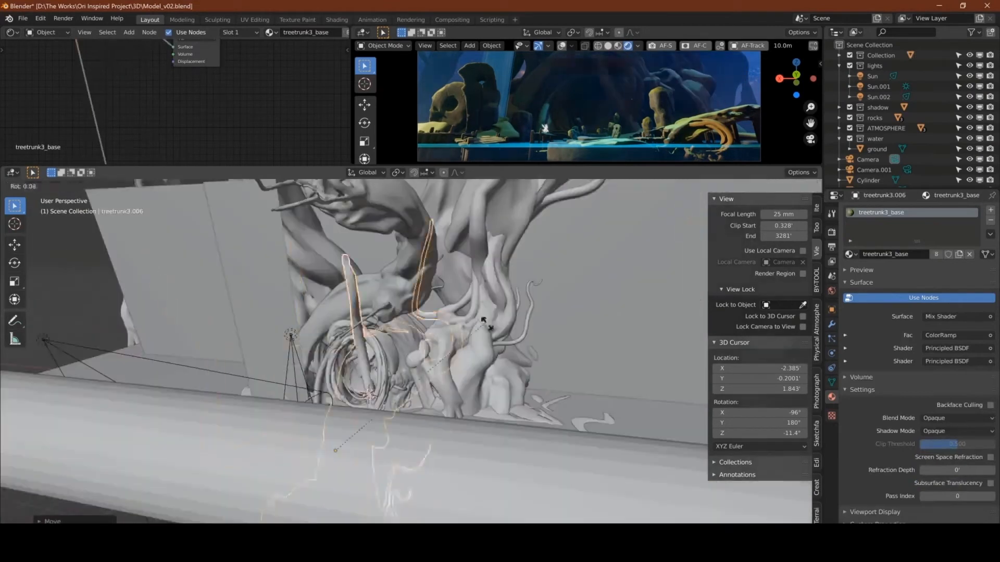
click(427, 319)
middle_drag(427, 319, 496, 326)
key(s)
click(468, 365)
key(g)
key(z)
Step: Add an orange Point light of about 114.84 W inside the opening of the spiral tree trunk
key(shift+a)
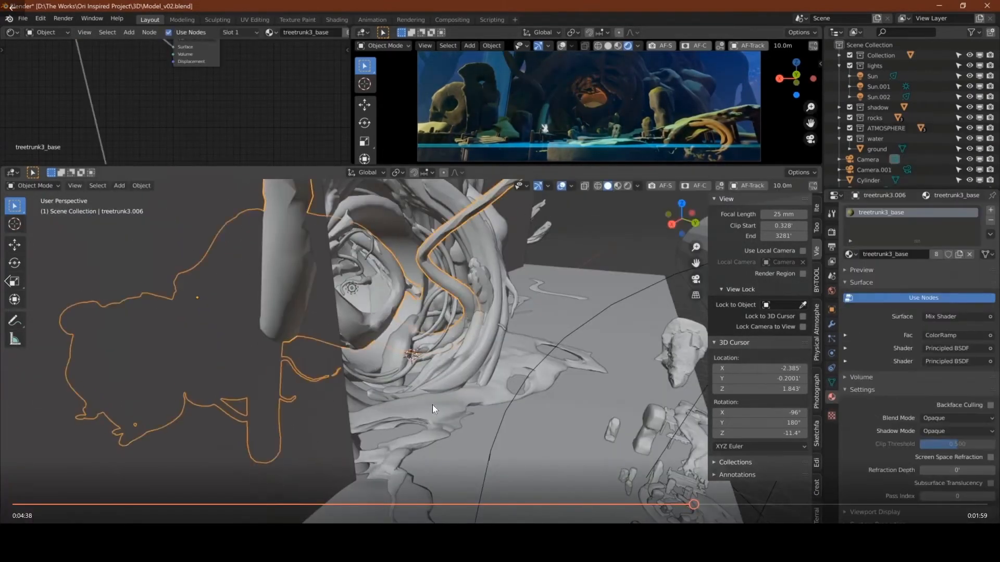
key(r)
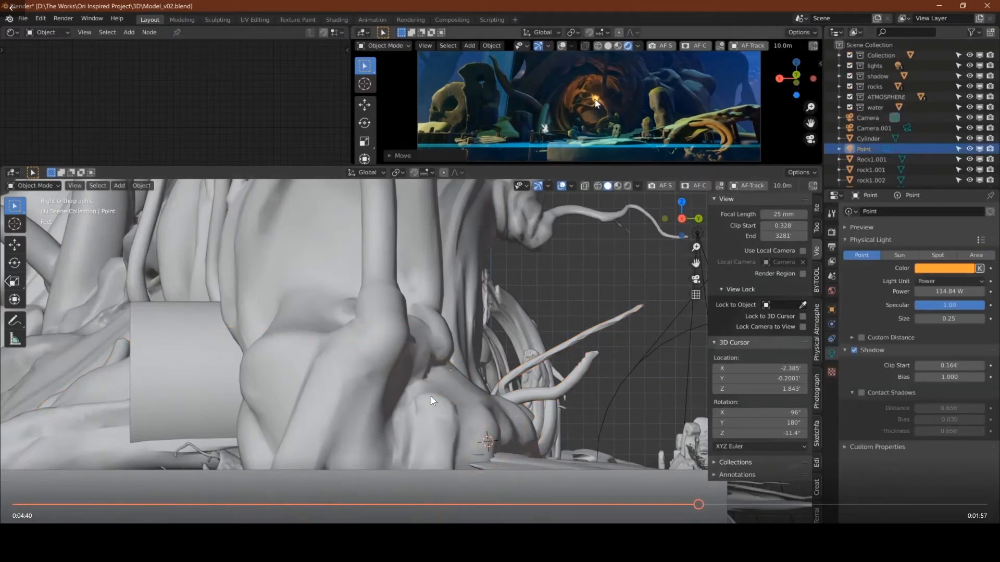
drag(955, 353, 965, 357)
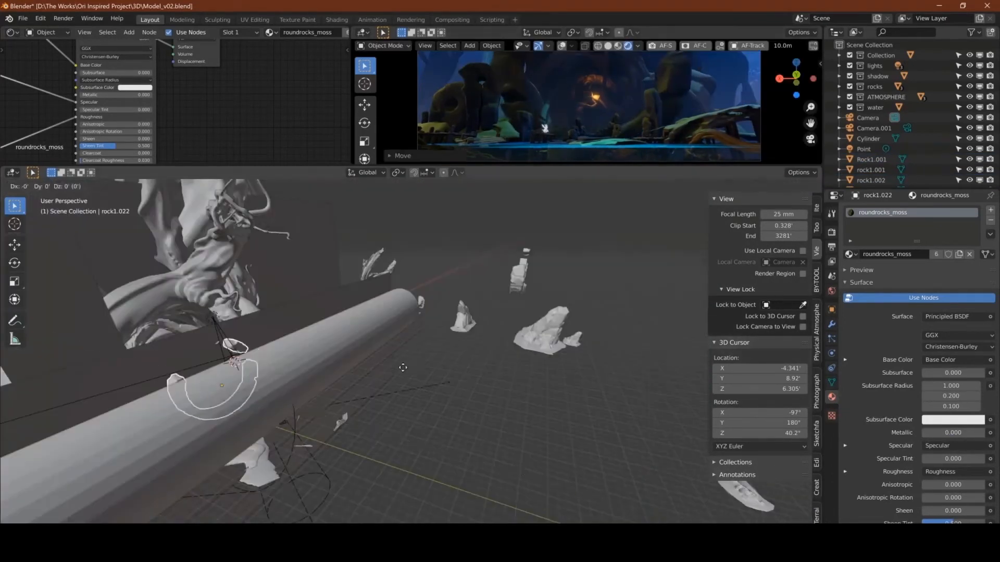
Step: Move the rock rock1.022 along the Y axis and adjust its position
key(y)
click(423, 312)
key(g)
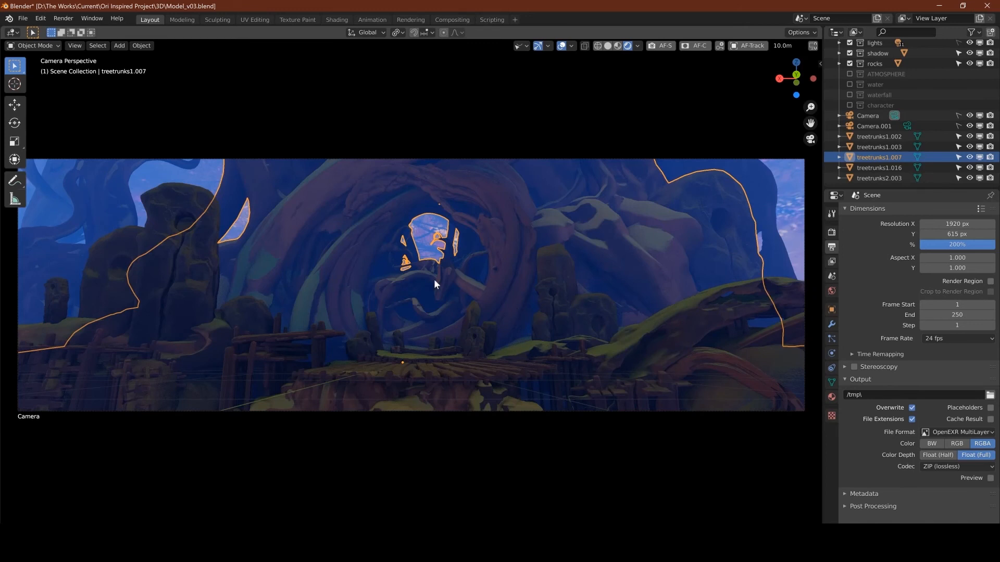
Step: Examine the composed scene around the spiral trunk and round platform from outside the camera view
middle_drag(433, 279, 408, 274)
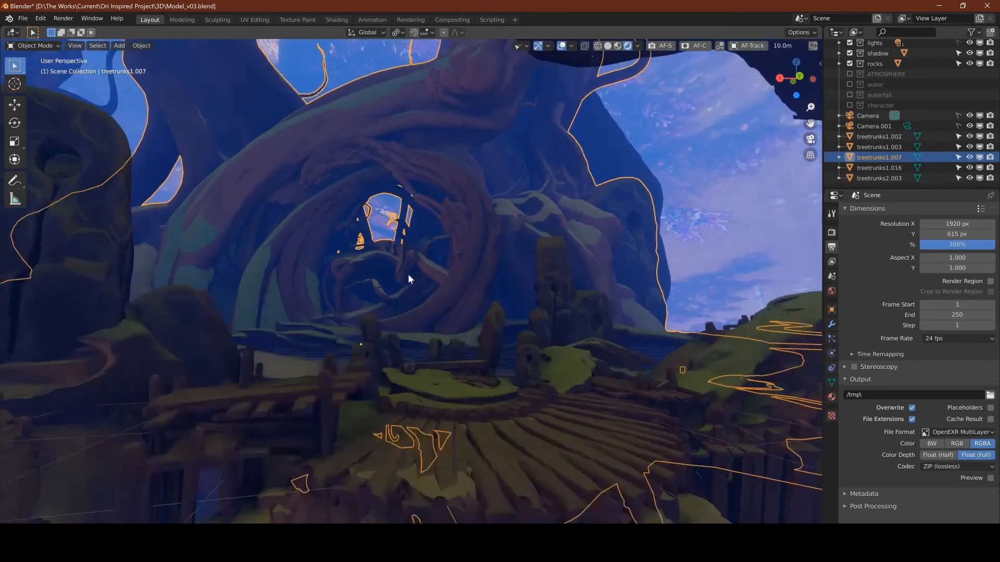
middle_drag(539, 321, 530, 308)
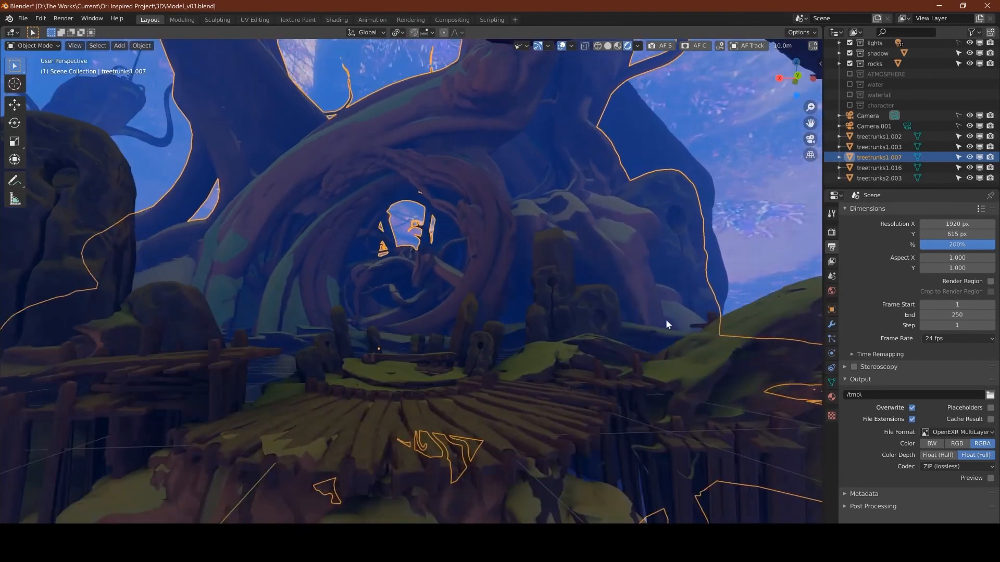
drag(667, 323, 495, 225)
scroll(521, 305, down, 3)
middle_drag(521, 304, 451, 330)
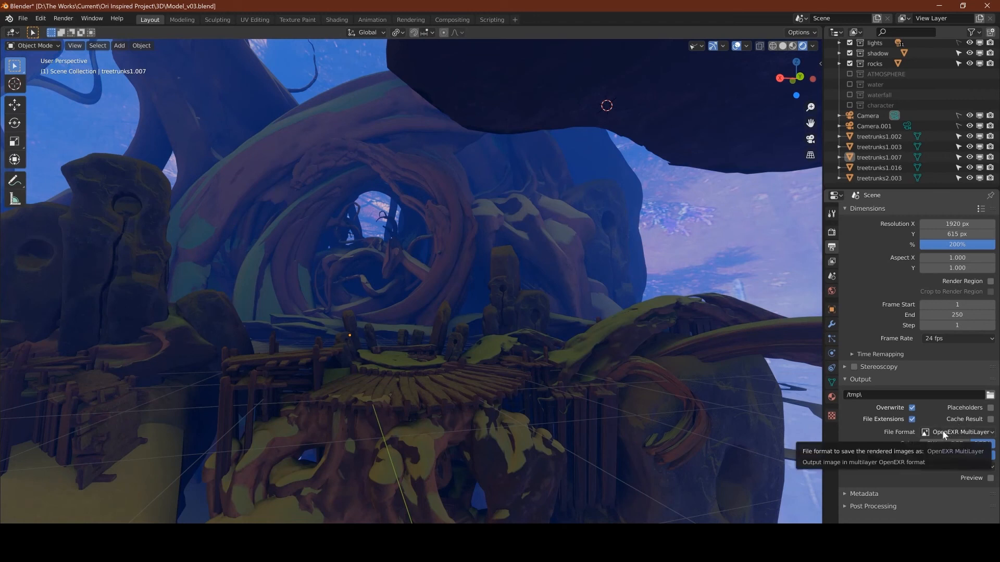
Step: Review the view layer passes, output dimensions and file format, and the Eevee sampling, ambient occlusion, bloom and shadow settings
click(832, 262)
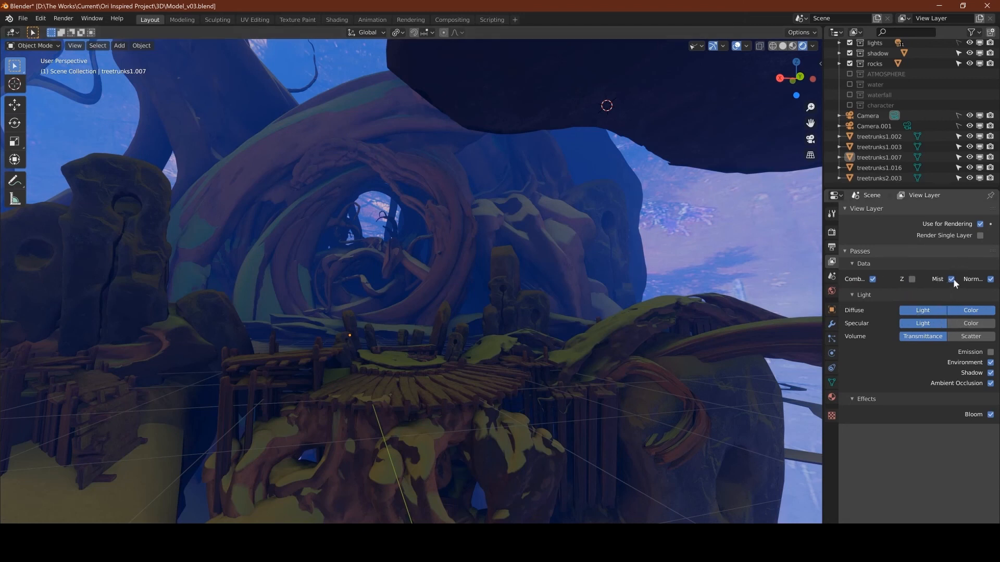
middle_drag(560, 310, 634, 182)
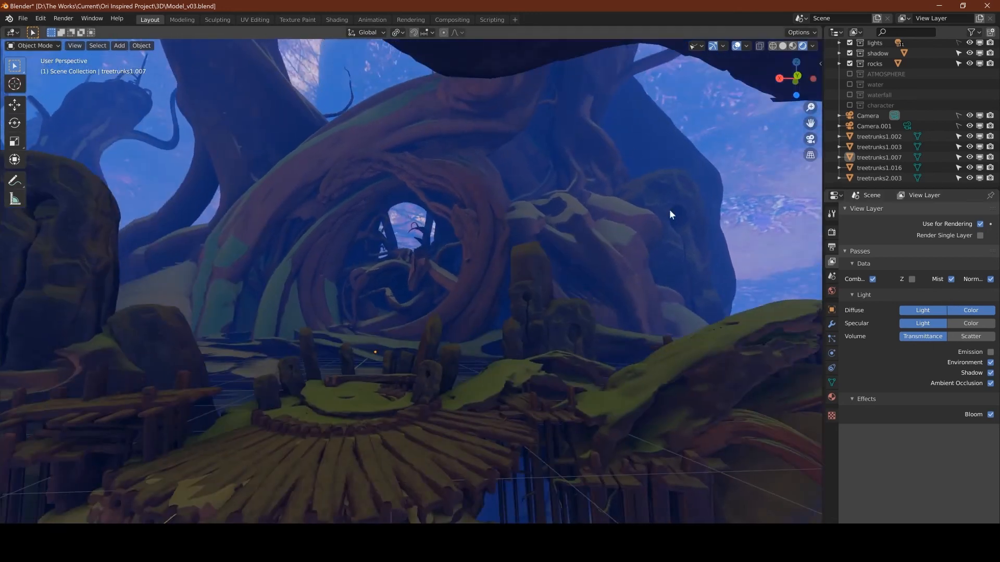
click(831, 246)
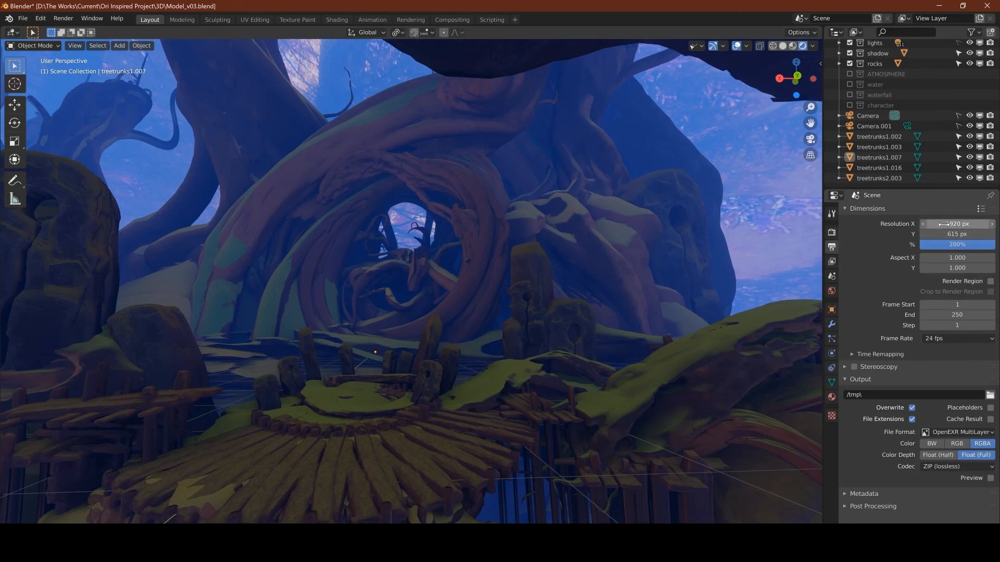
click(832, 232)
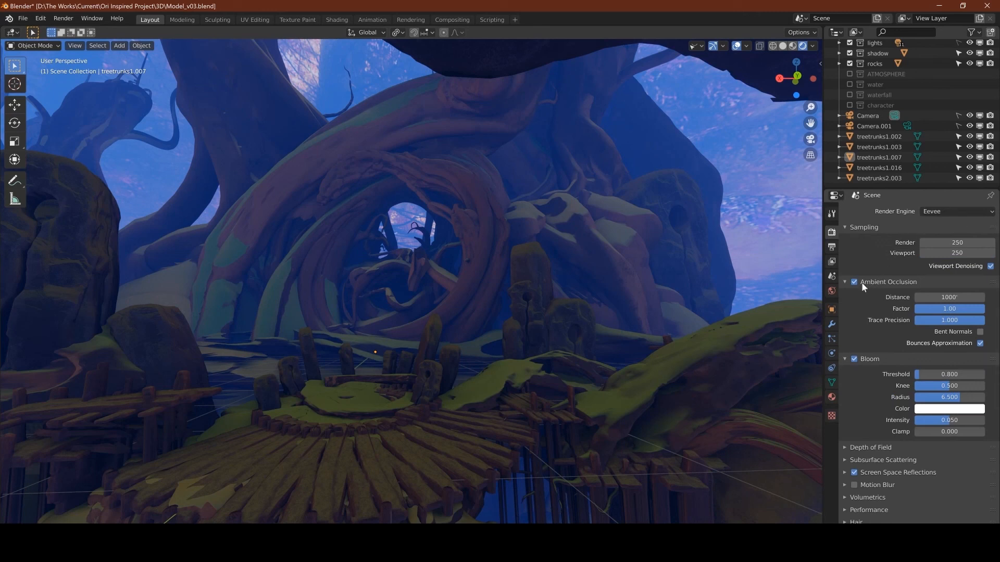
scroll(911, 466, down, 3)
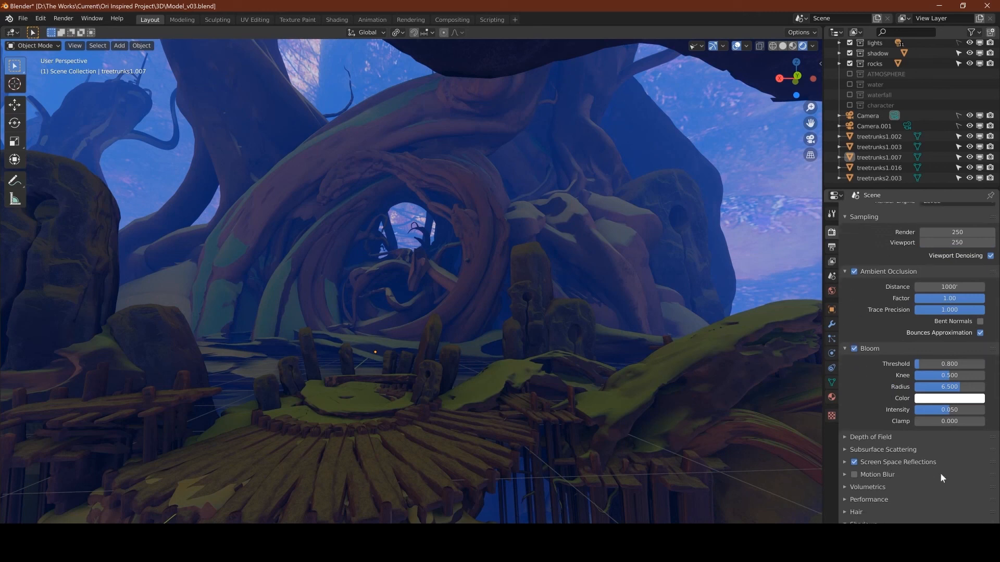
scroll(879, 380, down, 4)
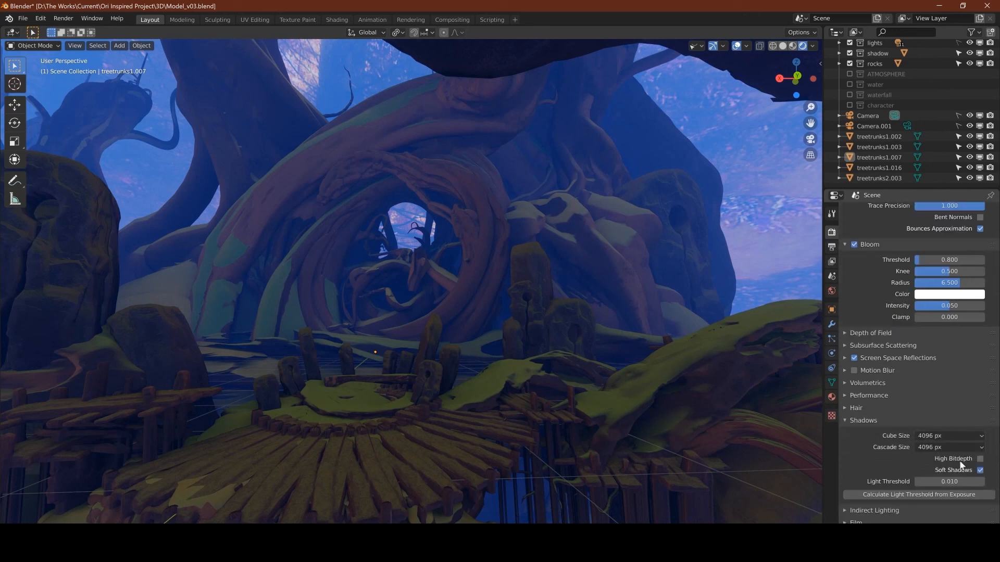
click(832, 261)
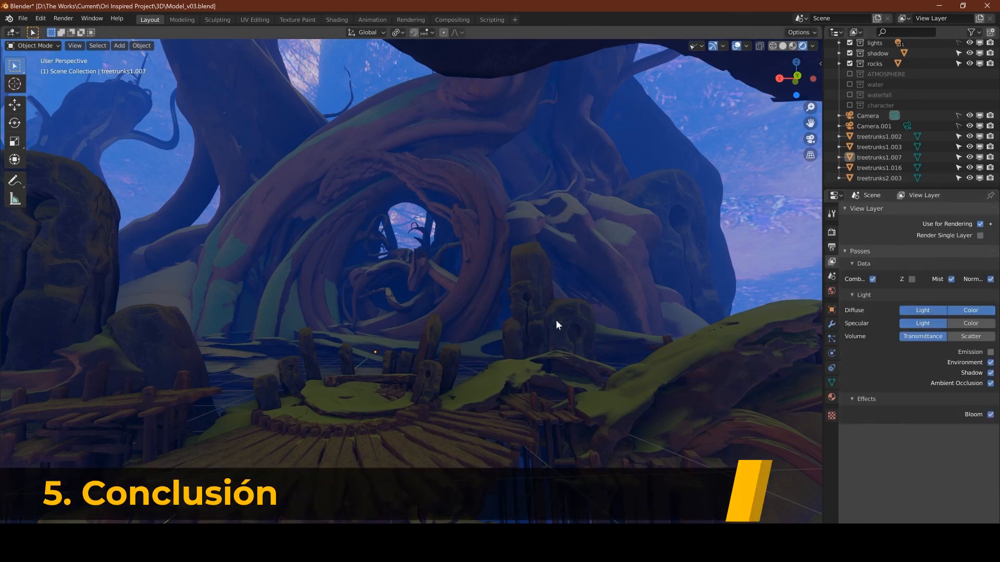
click(810, 139)
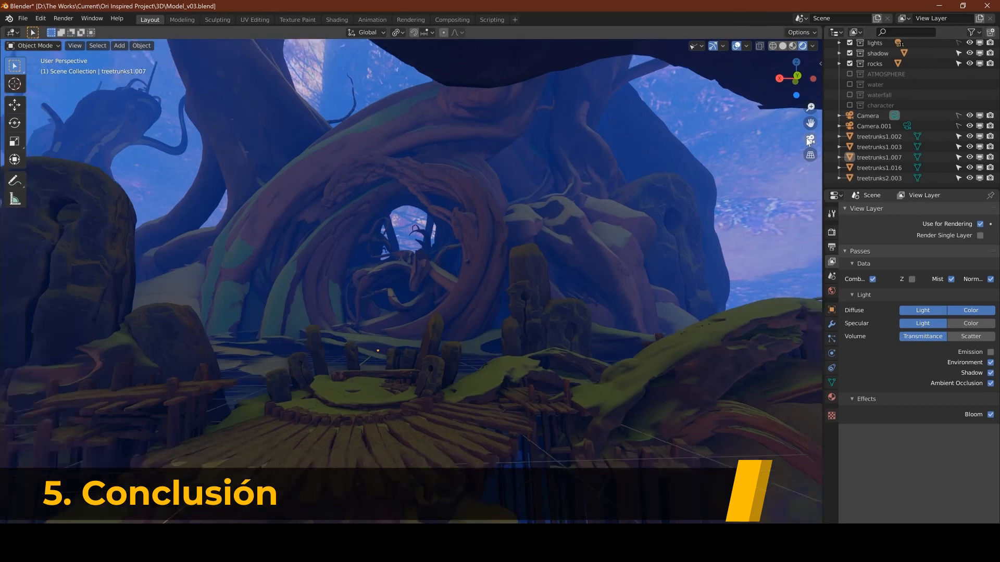